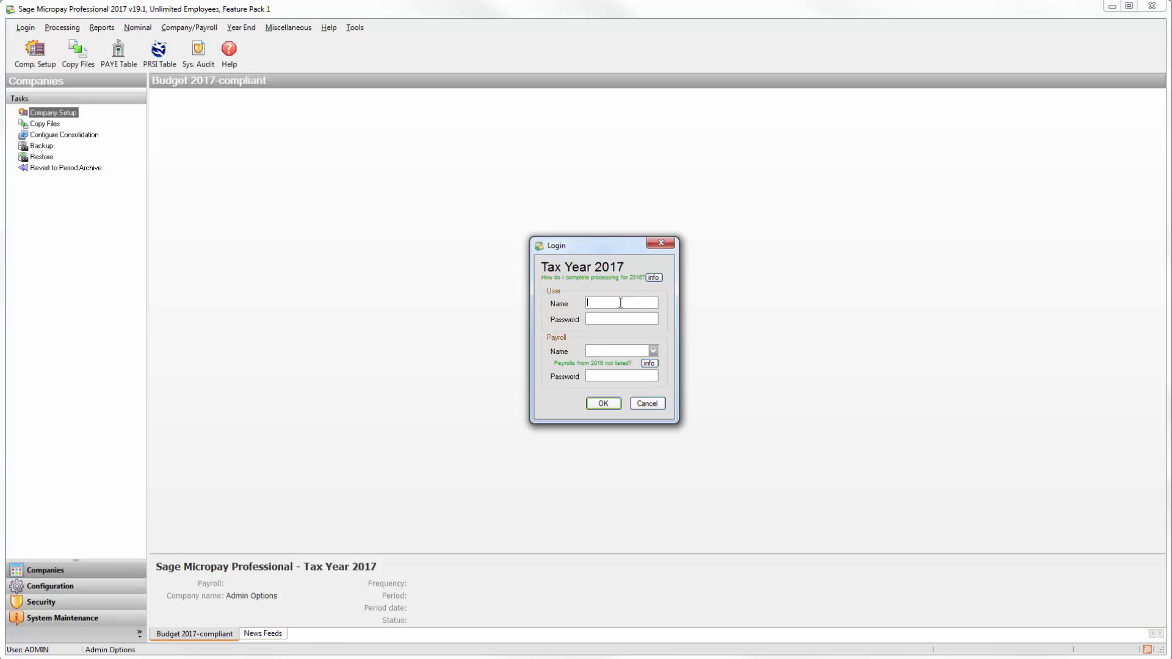
Log in to tax year 2017 with the ADMIN user name and its password
{"action": "left_click", "coordinate": [622, 302]}
{"action": "type", "text": "ADMIN"}
{"action": "key", "text": "Tab"}
{"action": "type", "text": "***"}
{"action": "key", "text": "Return"}
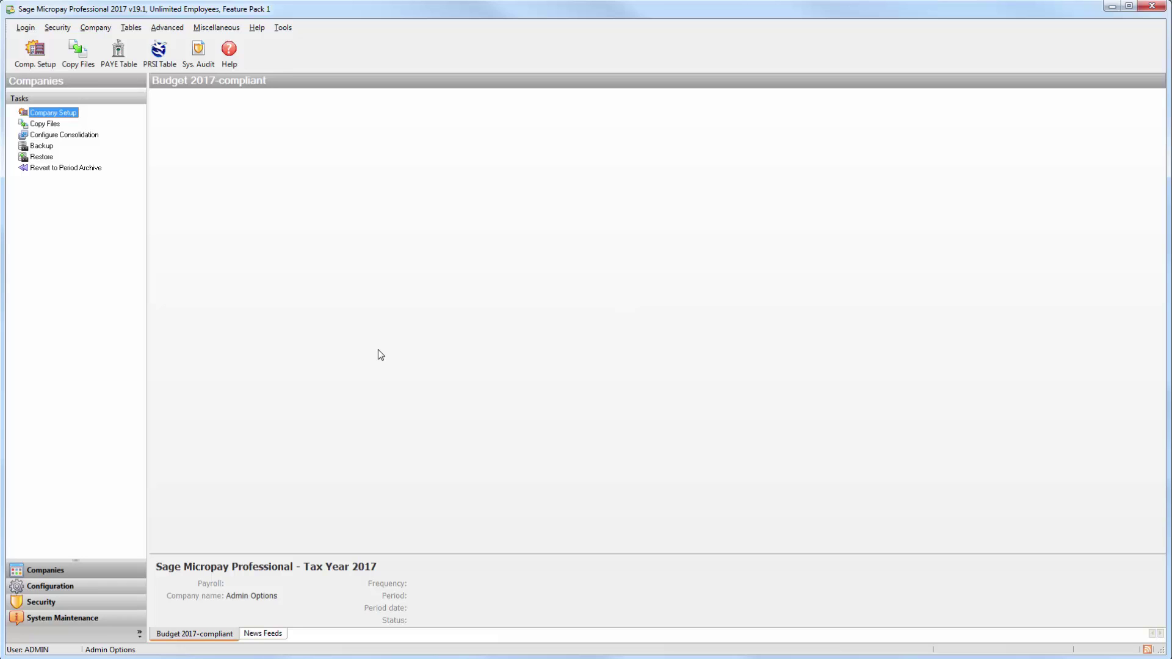
In Tables > Pension Link, look up a link code and confirm creating link code 1
{"action": "left_click", "coordinate": [131, 27]}
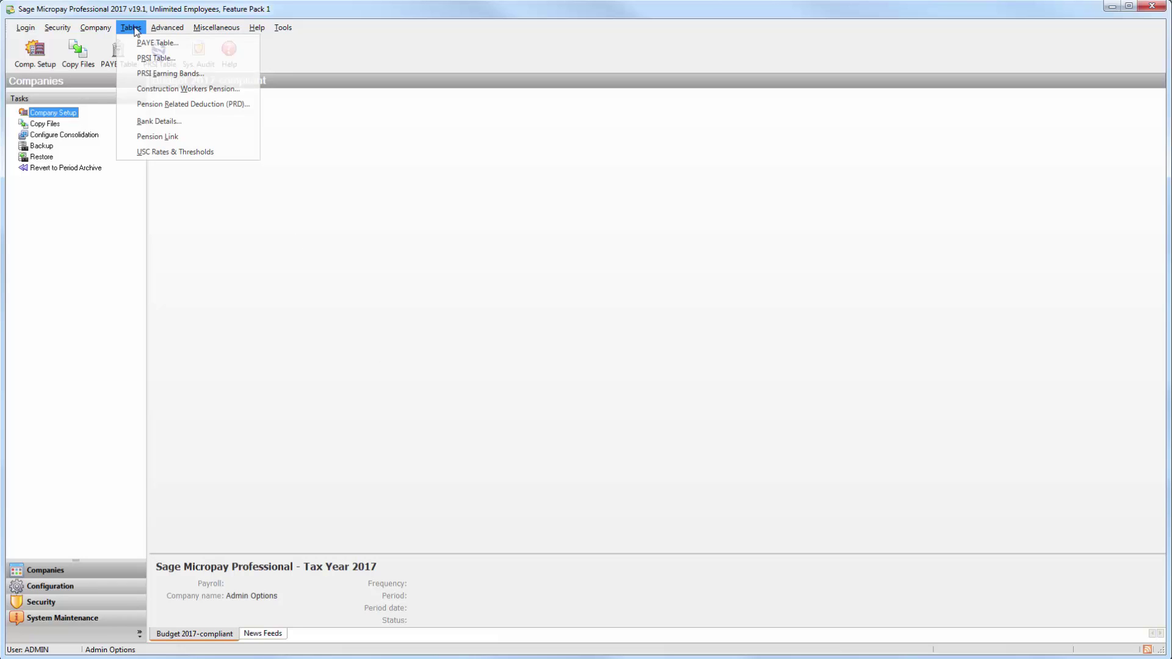
{"action": "left_click", "coordinate": [183, 136]}
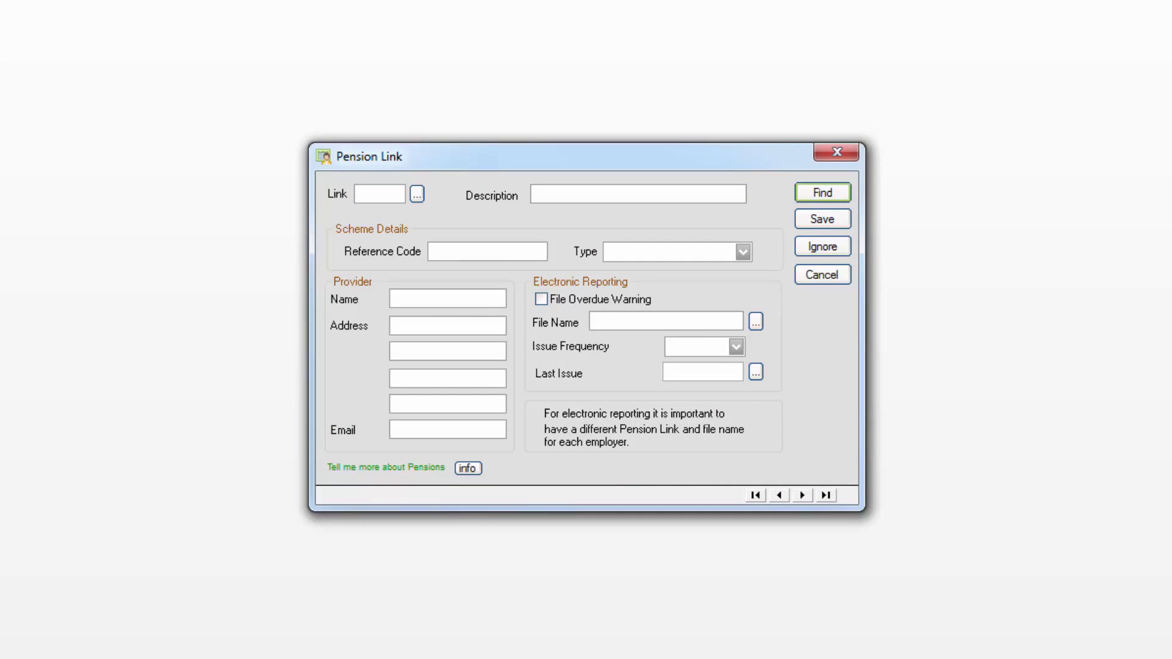
{"action": "type", "text": "3"}
{"action": "left_click", "coordinate": [833, 189]}
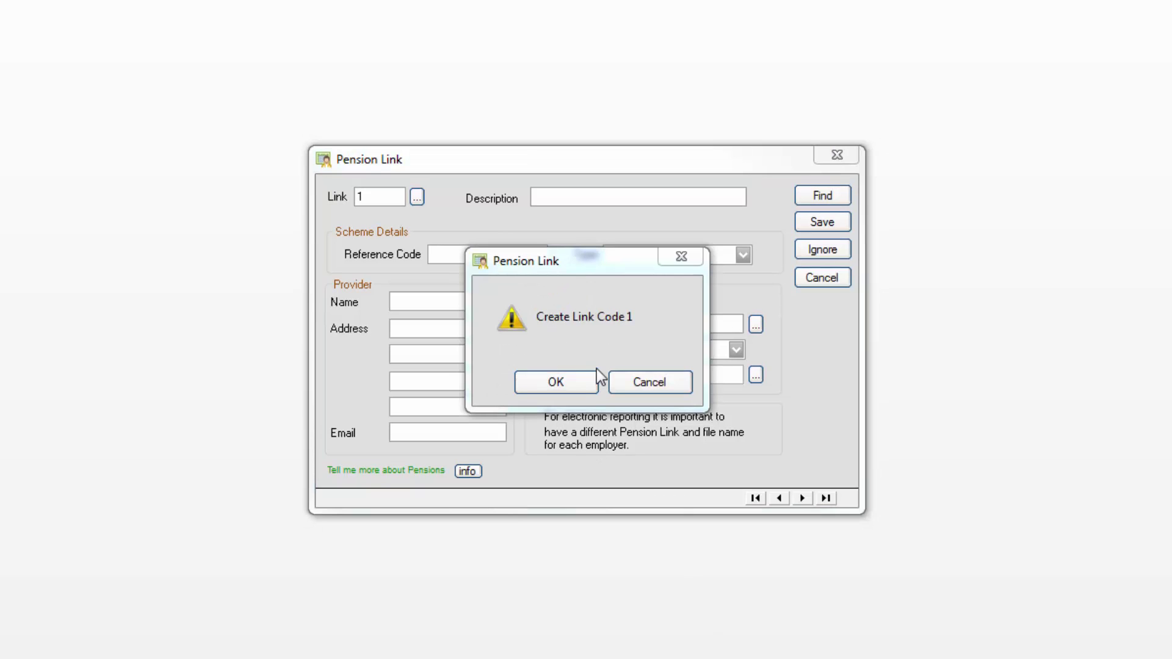
{"action": "left_click", "coordinate": [578, 384]}
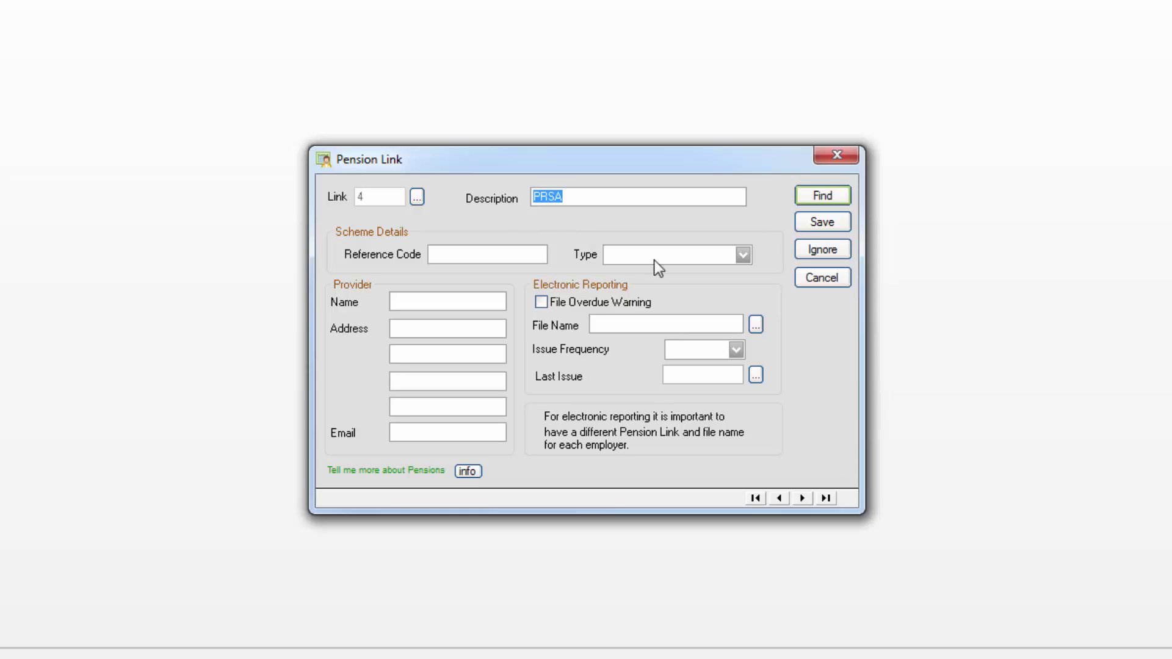
Set pension link 1 to type PRSA with monthly file C:\penfile, and save it
{"action": "left_click", "coordinate": [675, 259]}
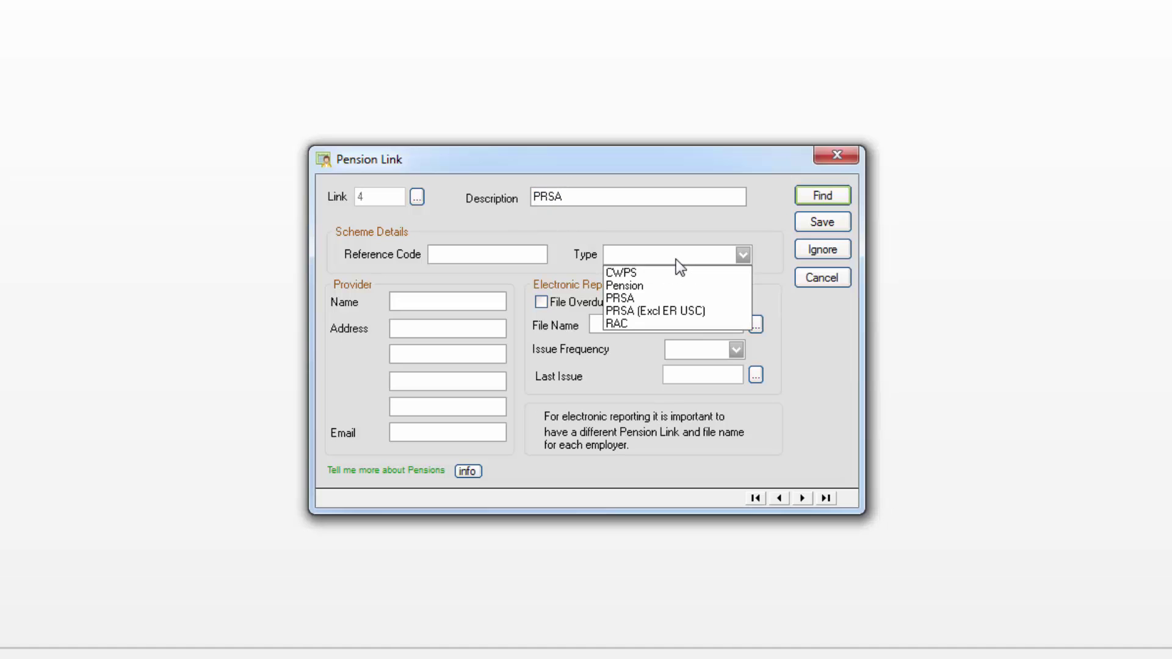
{"action": "left_click", "coordinate": [660, 297]}
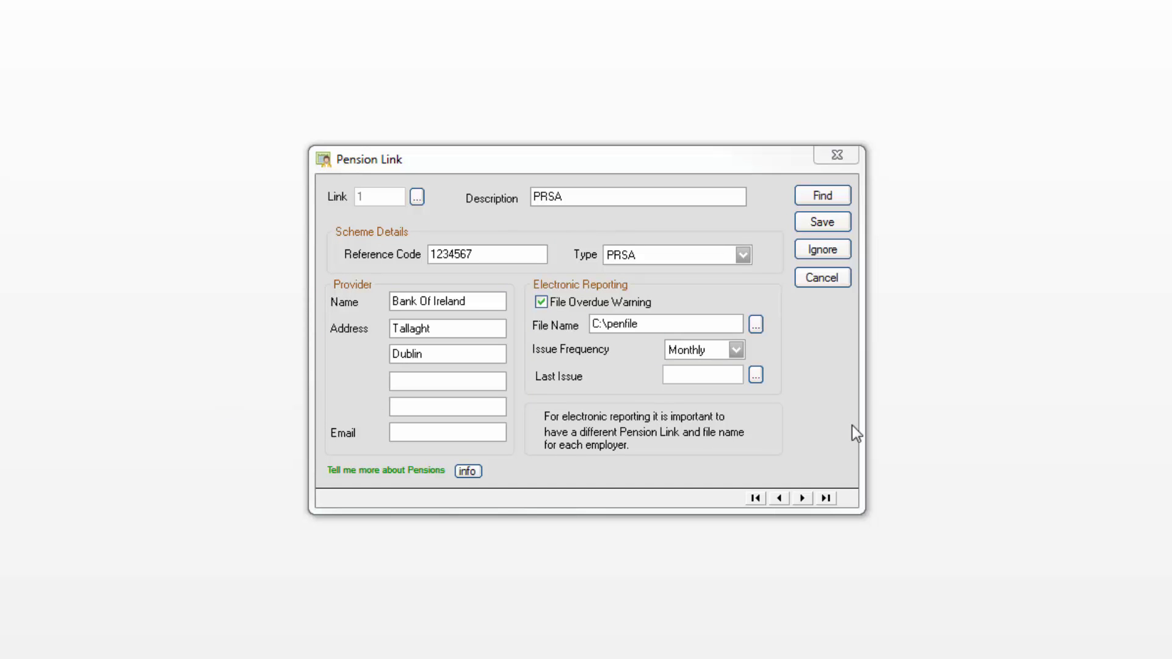
{"action": "left_click", "coordinate": [822, 222]}
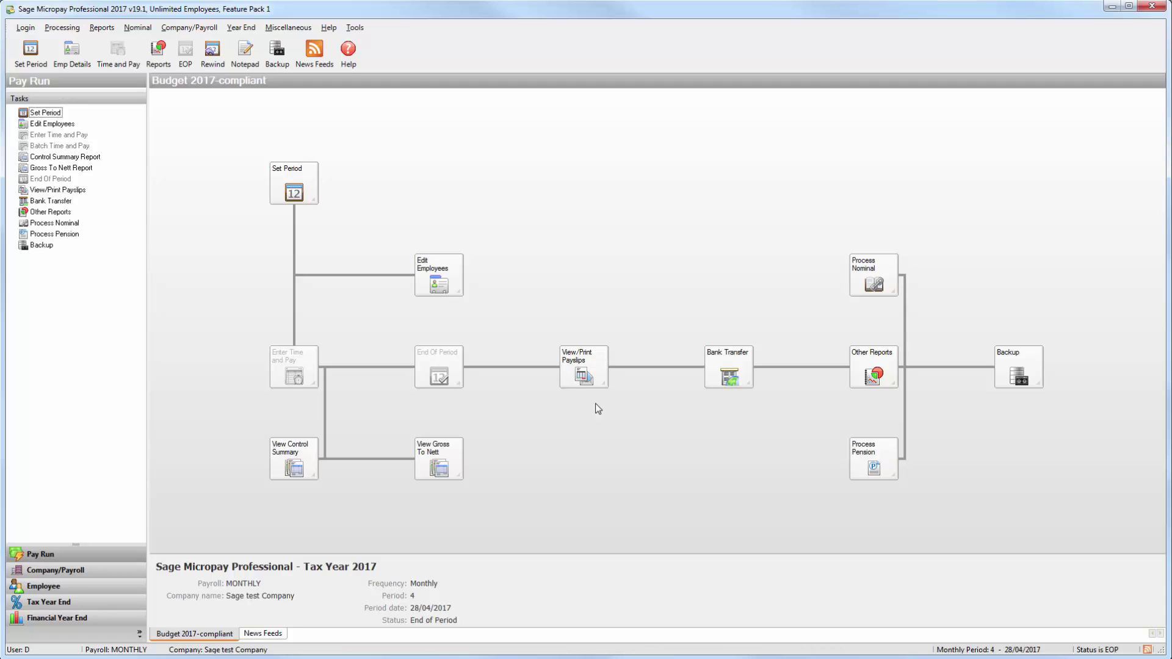
Open Company/Payroll > Deductions and review the Pension deduction's settings without changing them
{"action": "left_click", "coordinate": [199, 30]}
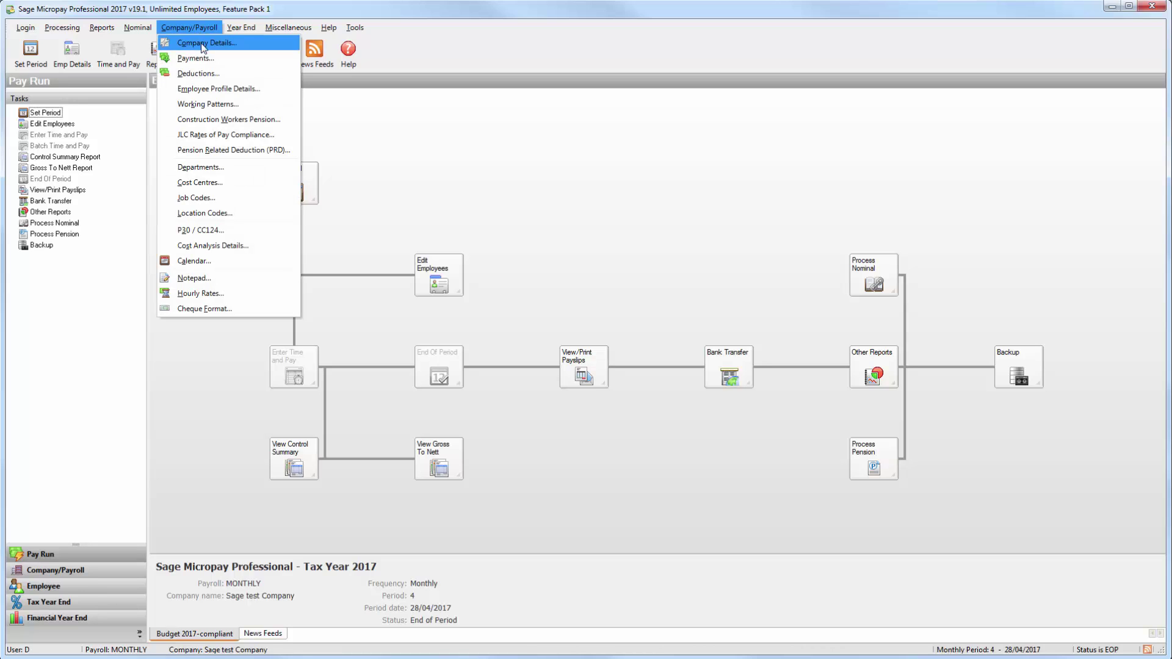
{"action": "left_click", "coordinate": [201, 71]}
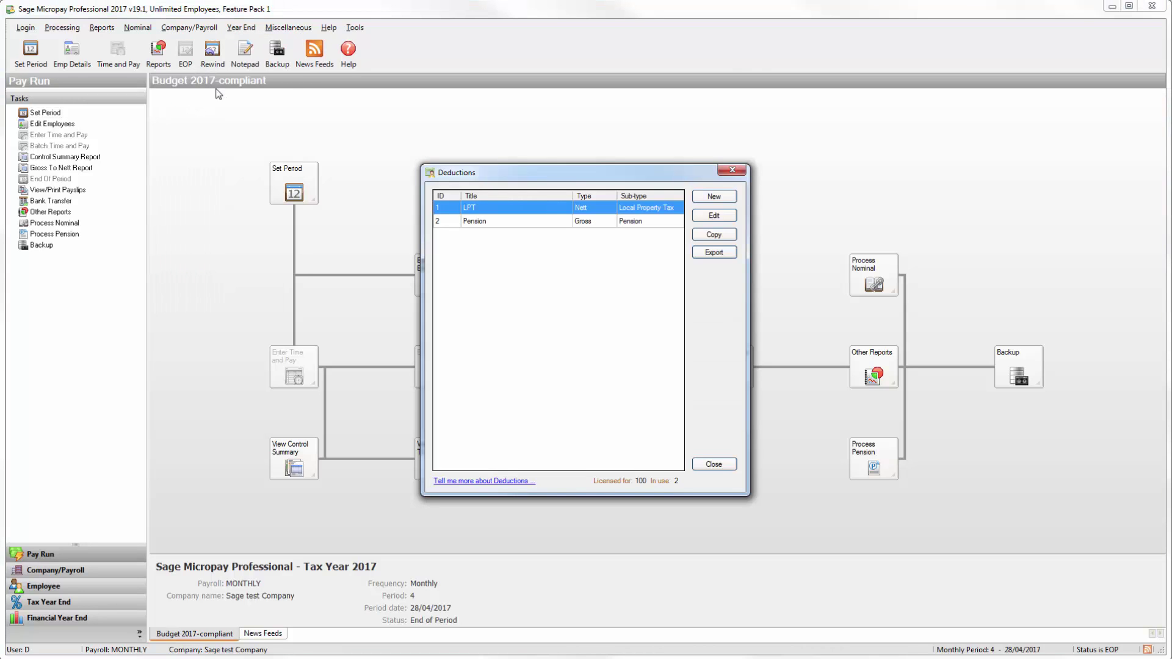
{"action": "left_click", "coordinate": [504, 224]}
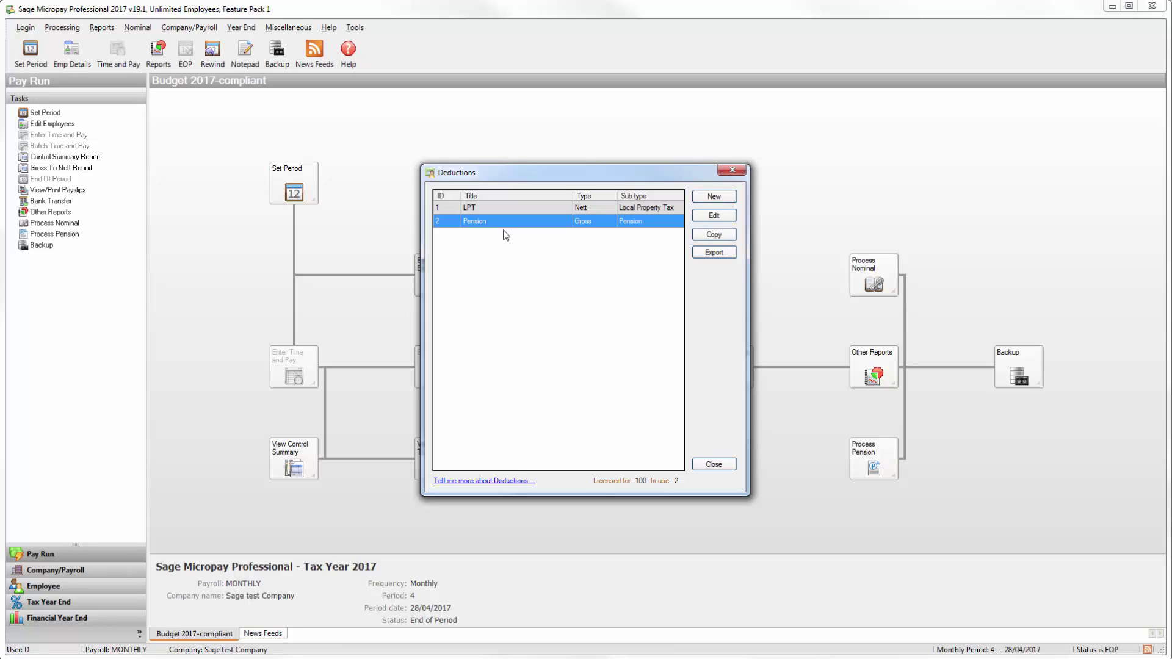
{"action": "left_click", "coordinate": [712, 216]}
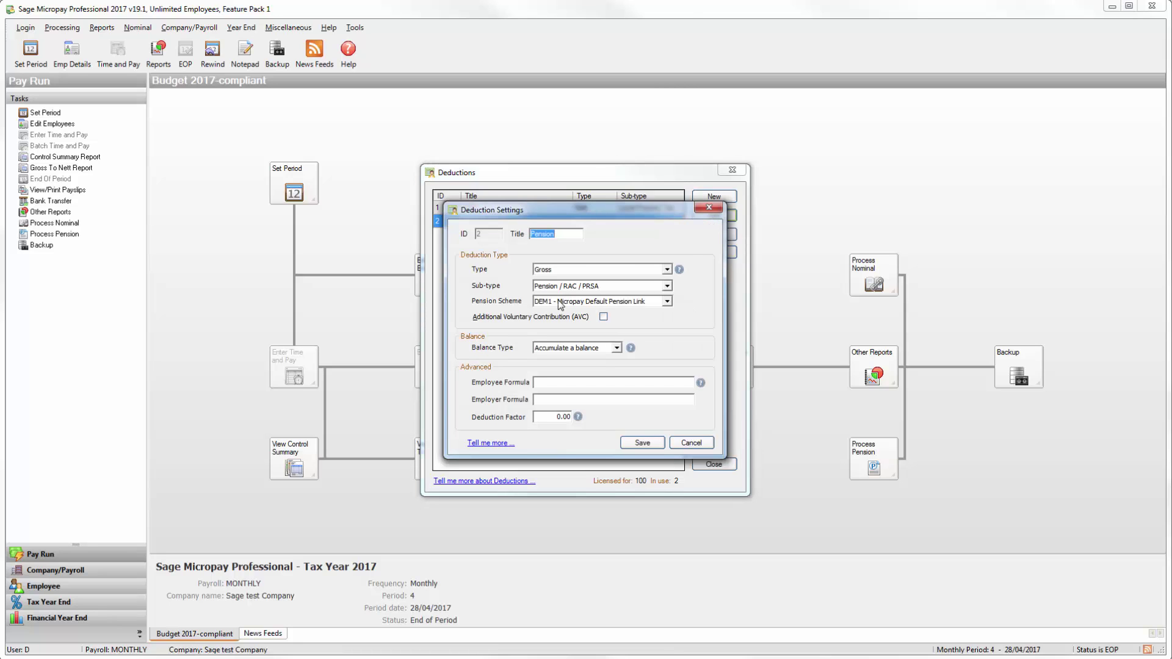
{"action": "key", "text": "Escape"}
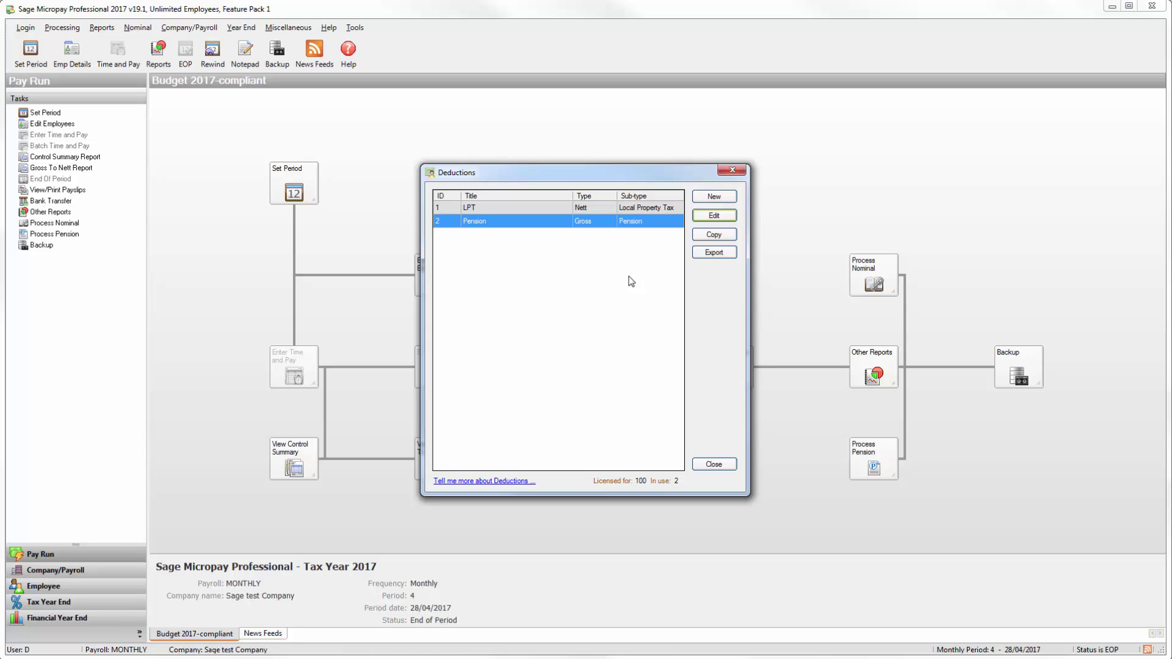
{"action": "left_click", "coordinate": [720, 199]}
Create deduction 3 'PRSA' as Gross, Pension/RAC/PRSA sub-type, scheme 1 - PRSA, and save it
{"action": "left_click", "coordinate": [719, 199]}
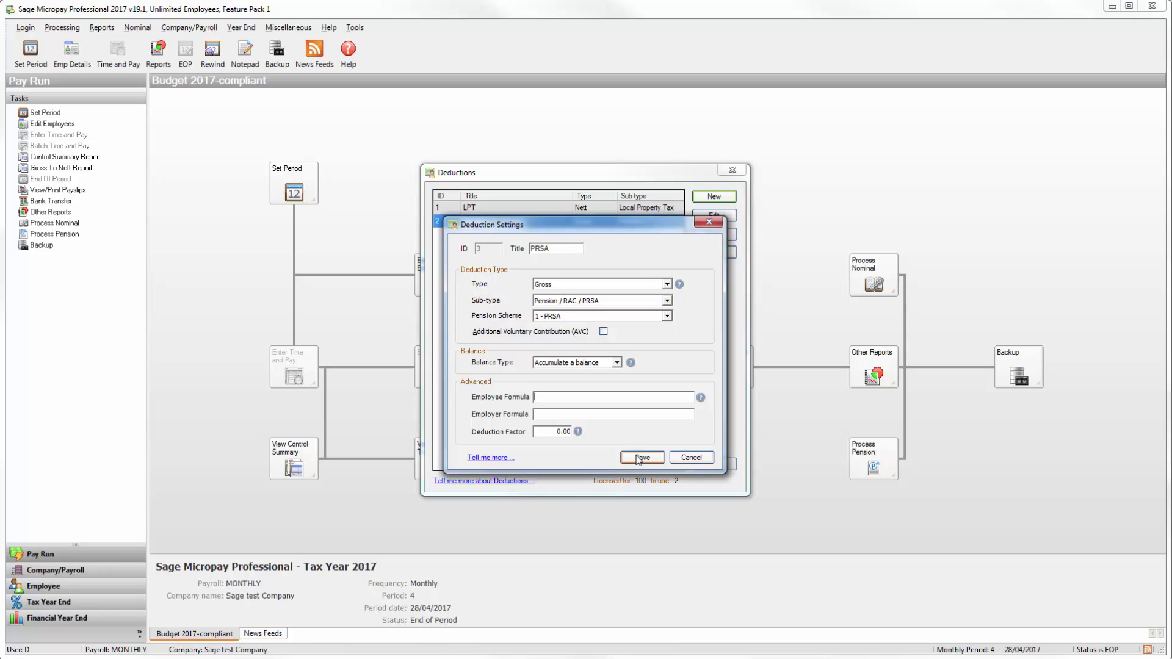
{"action": "left_click", "coordinate": [641, 458]}
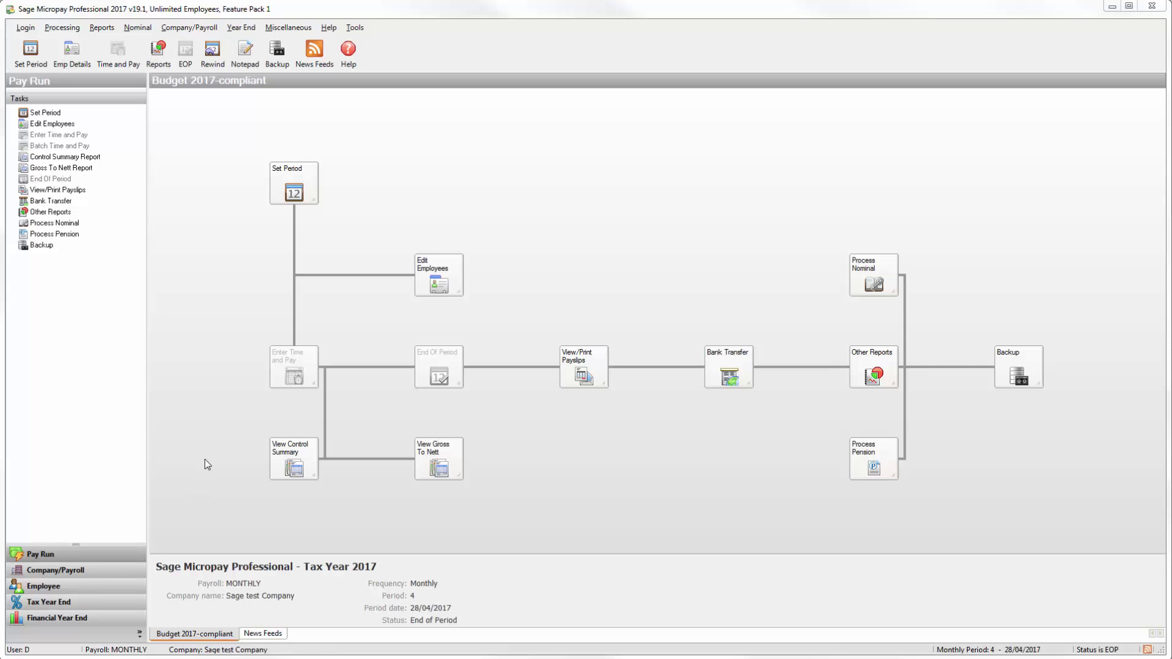
Find the employee by surname in Employee Details and show their deductions
{"action": "left_click", "coordinate": [63, 27]}
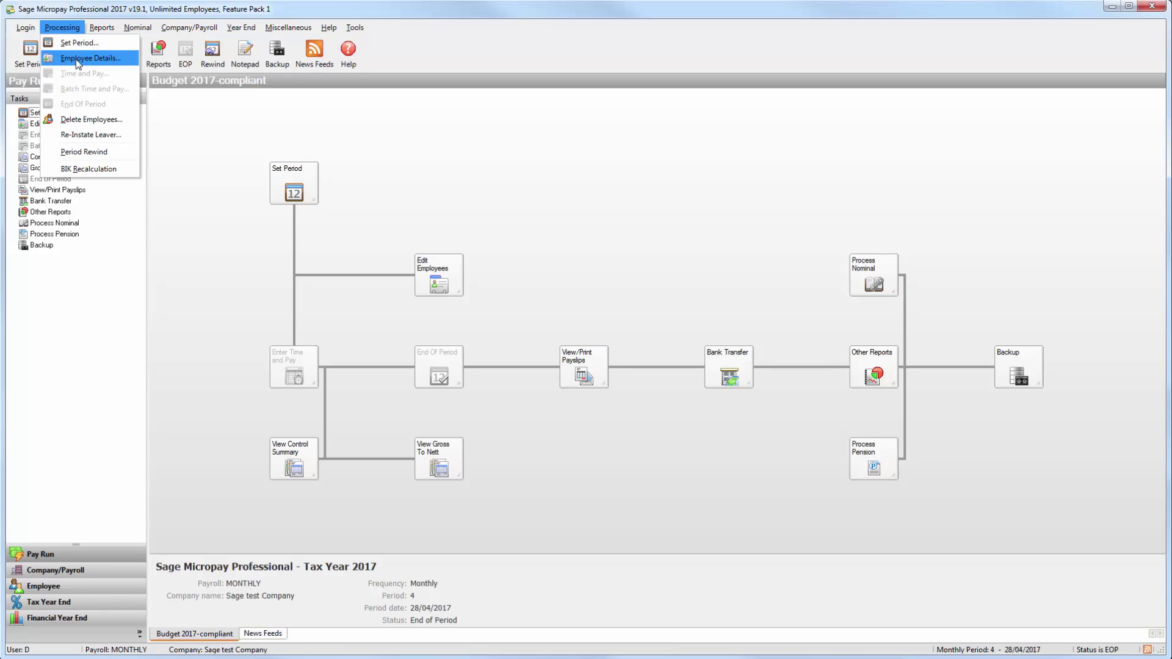
{"action": "left_click", "coordinate": [78, 59]}
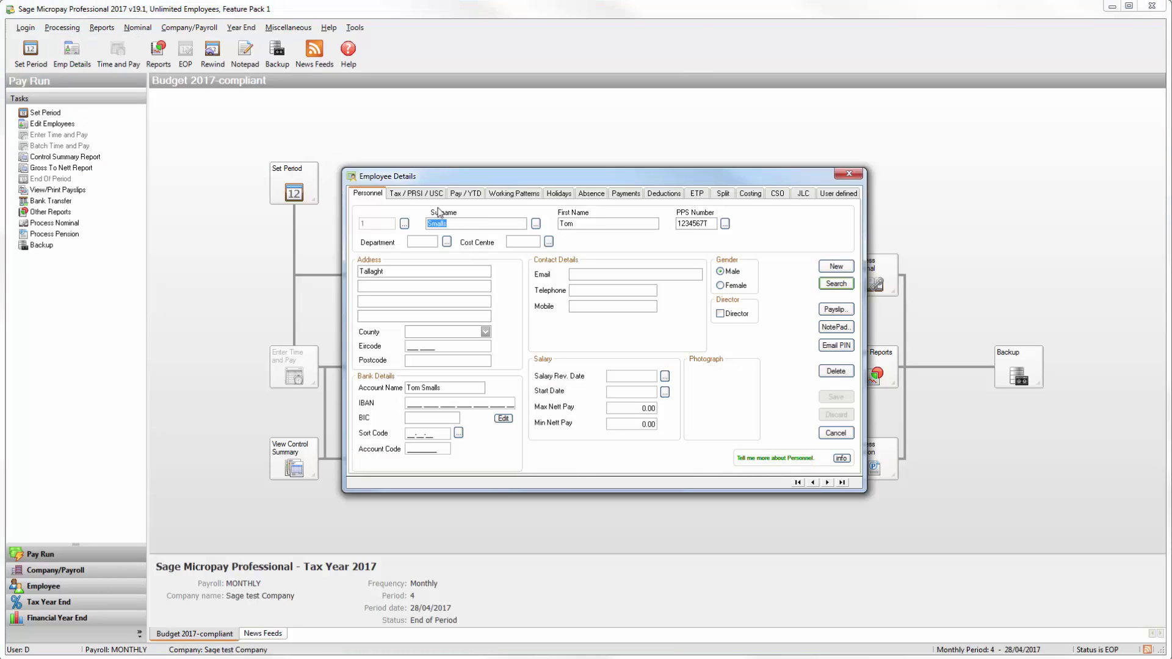
{"action": "left_click", "coordinate": [536, 224]}
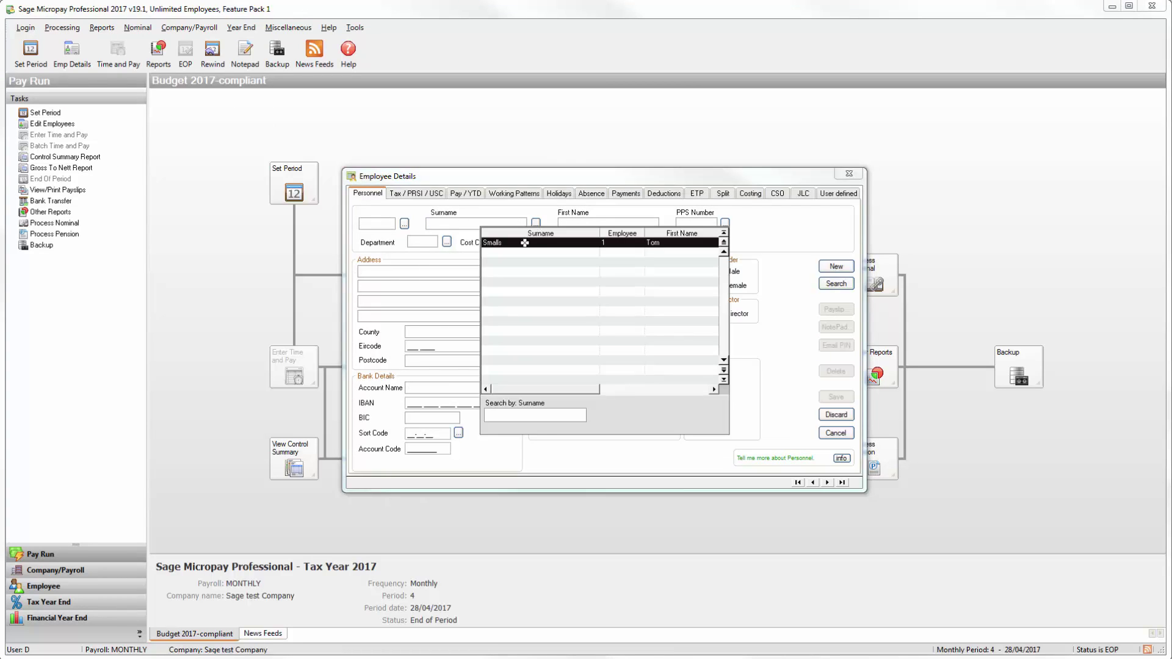
{"action": "double_click", "coordinate": [522, 243]}
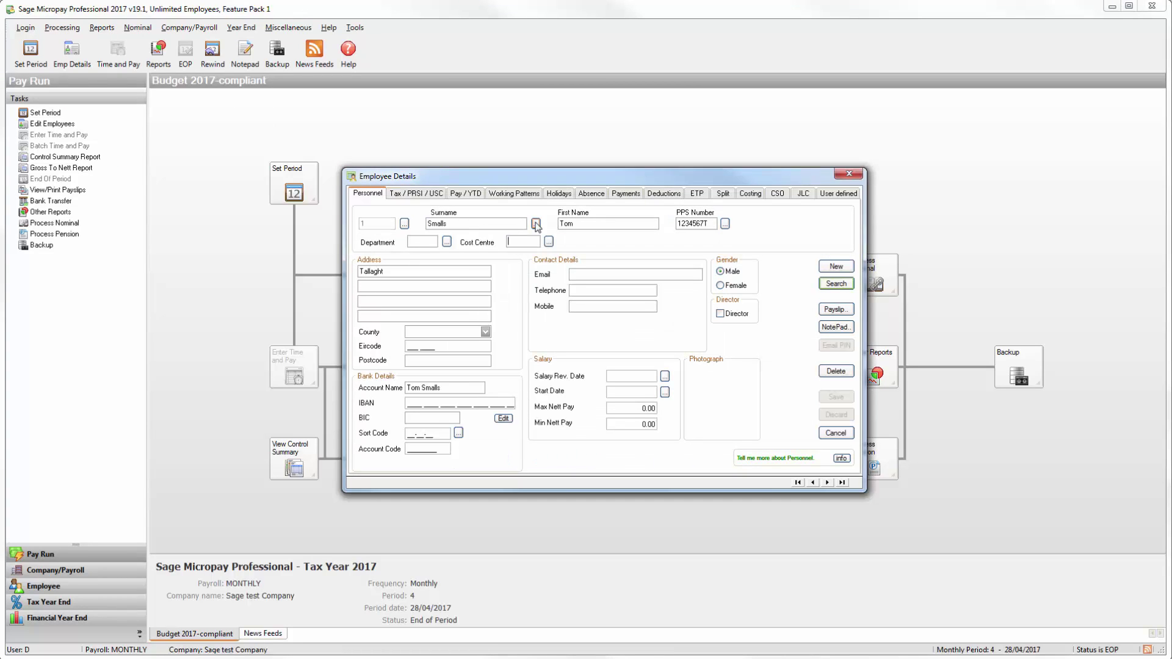
{"action": "left_click", "coordinate": [669, 195]}
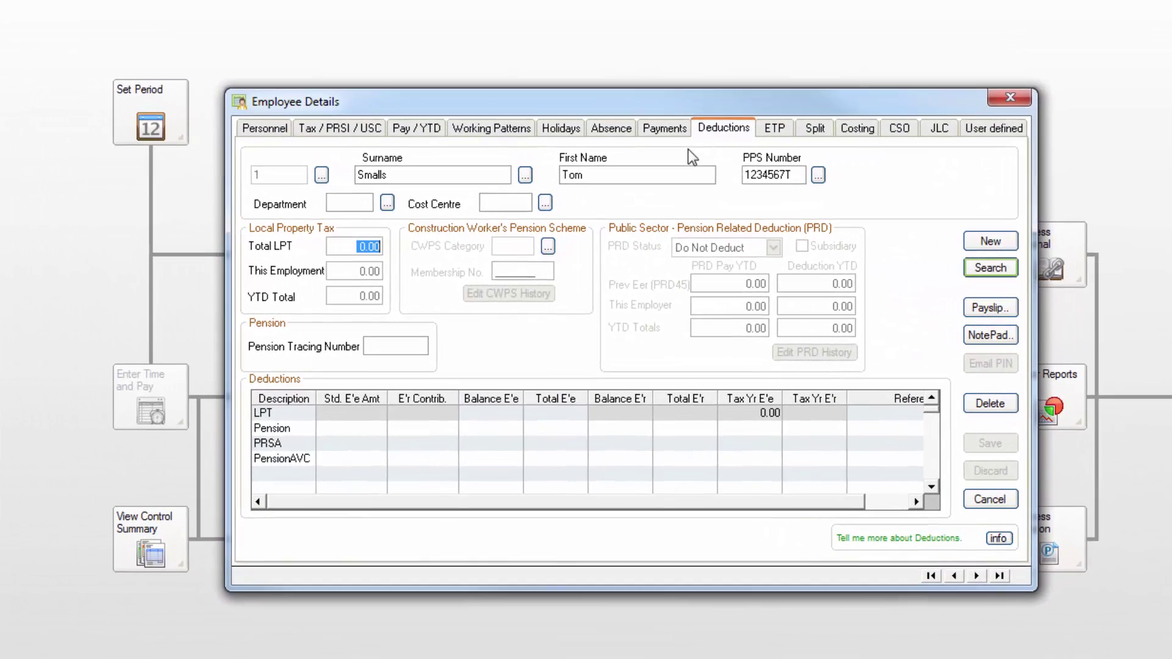
Set the Pension deduction to 50.00 and PensionAVC to 10%, then close the record
{"action": "left_click", "coordinate": [341, 429]}
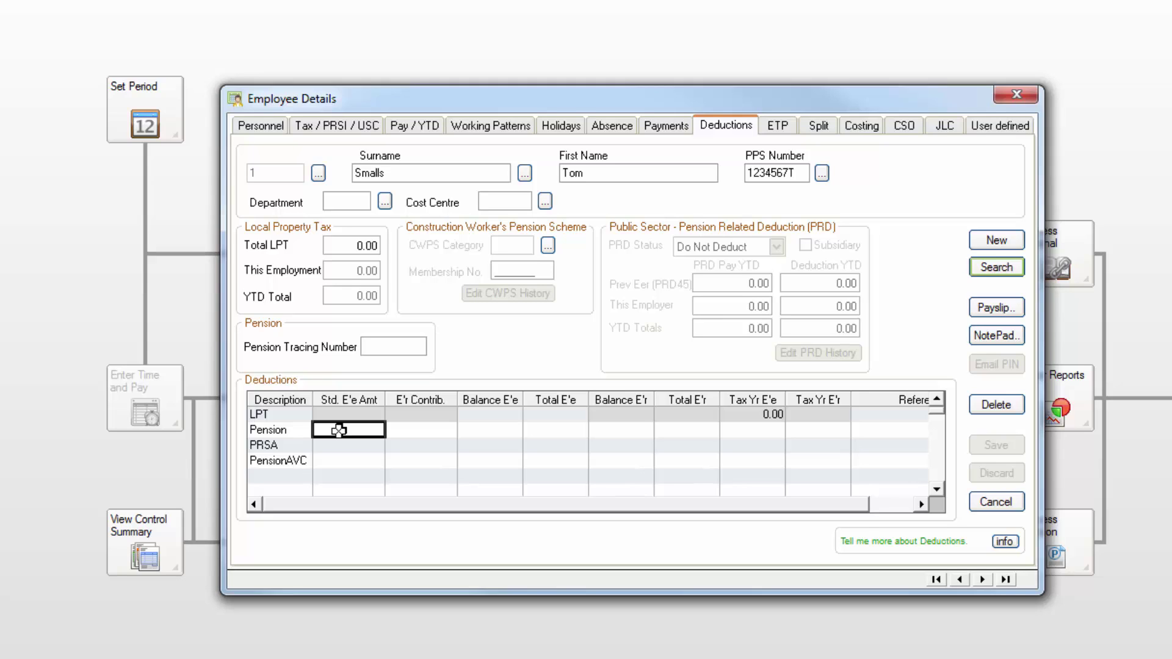
{"action": "type", "text": "50"}
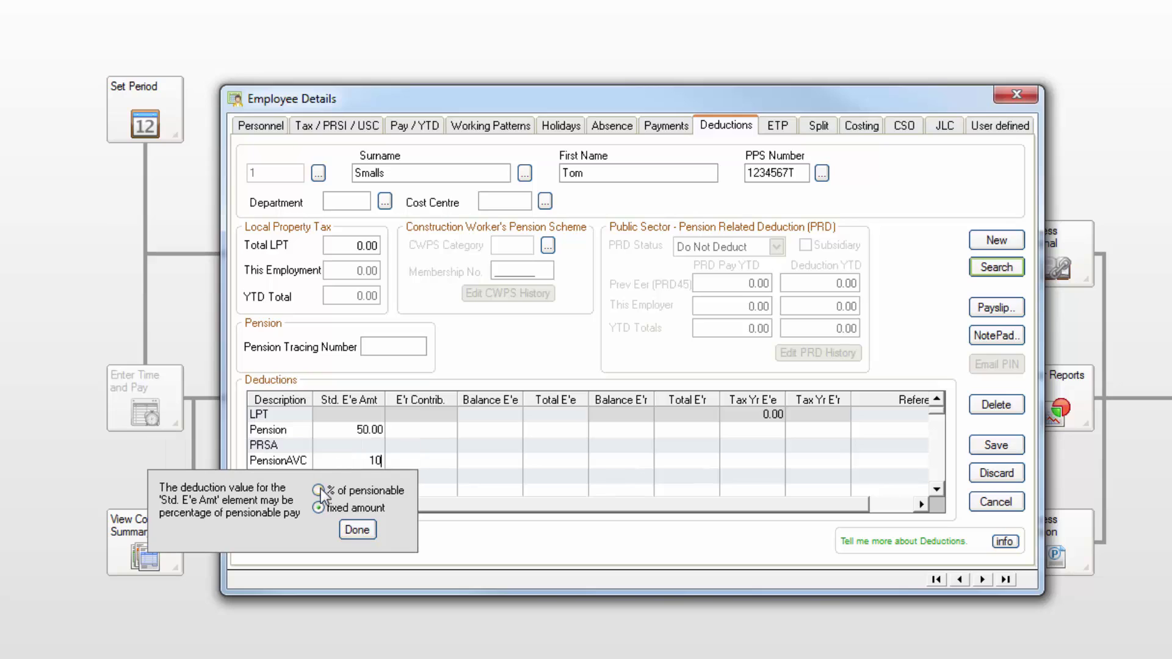
{"action": "left_click", "coordinate": [318, 490]}
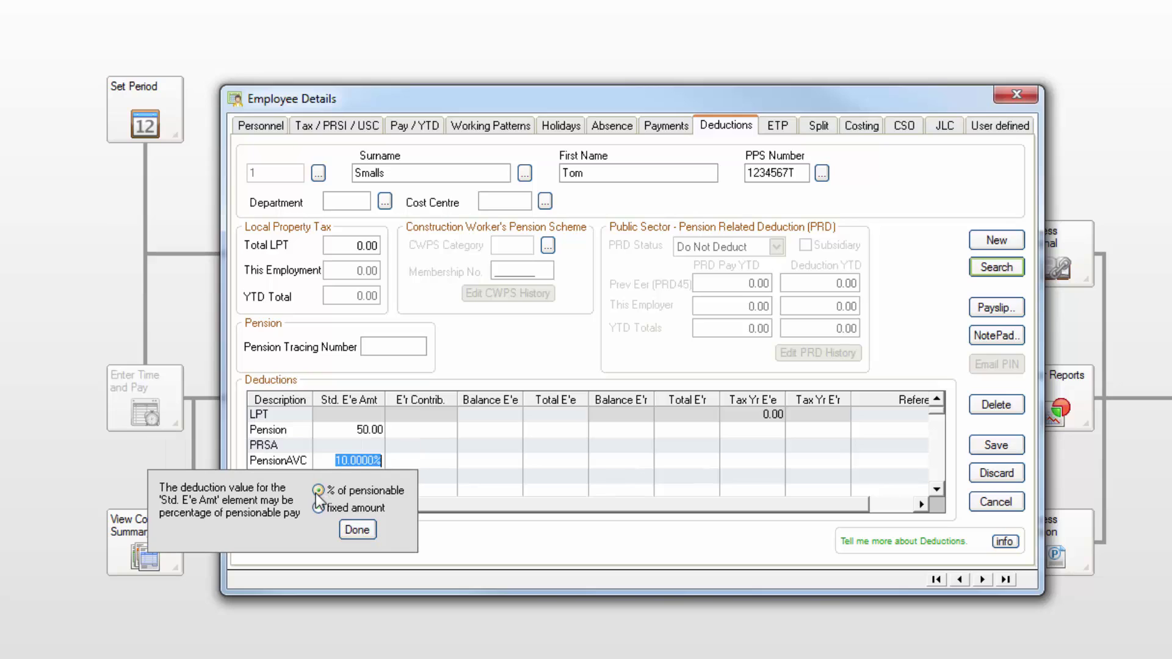
{"action": "left_click", "coordinate": [357, 529]}
{"action": "left_click", "coordinate": [420, 475]}
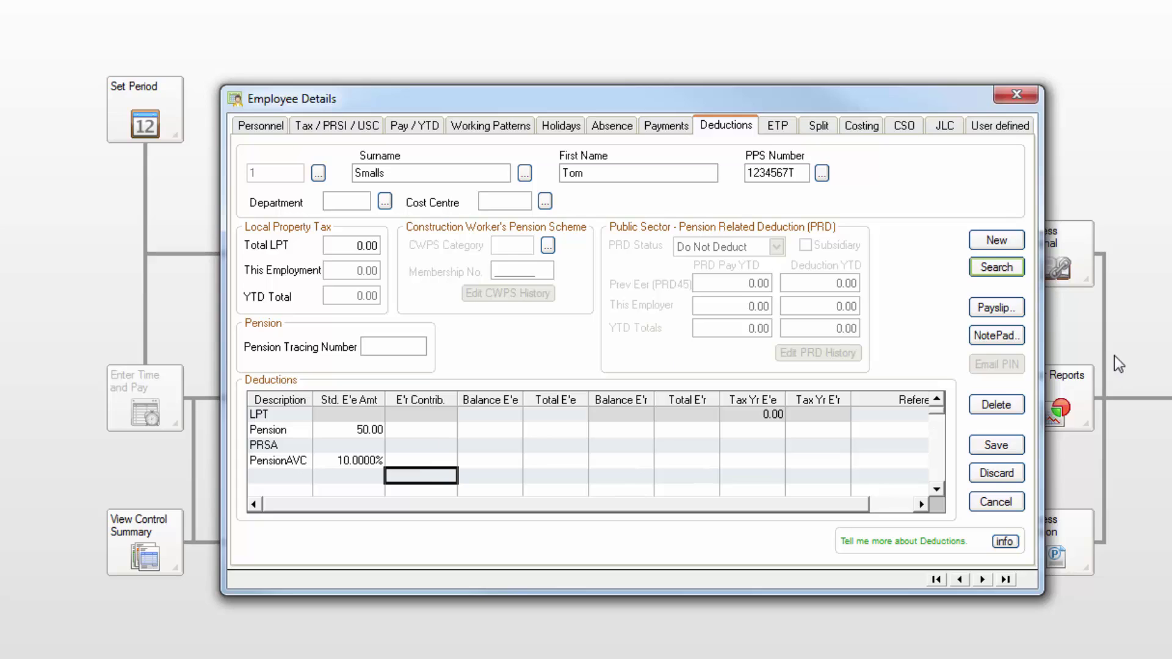
{"action": "left_click", "coordinate": [1007, 448]}
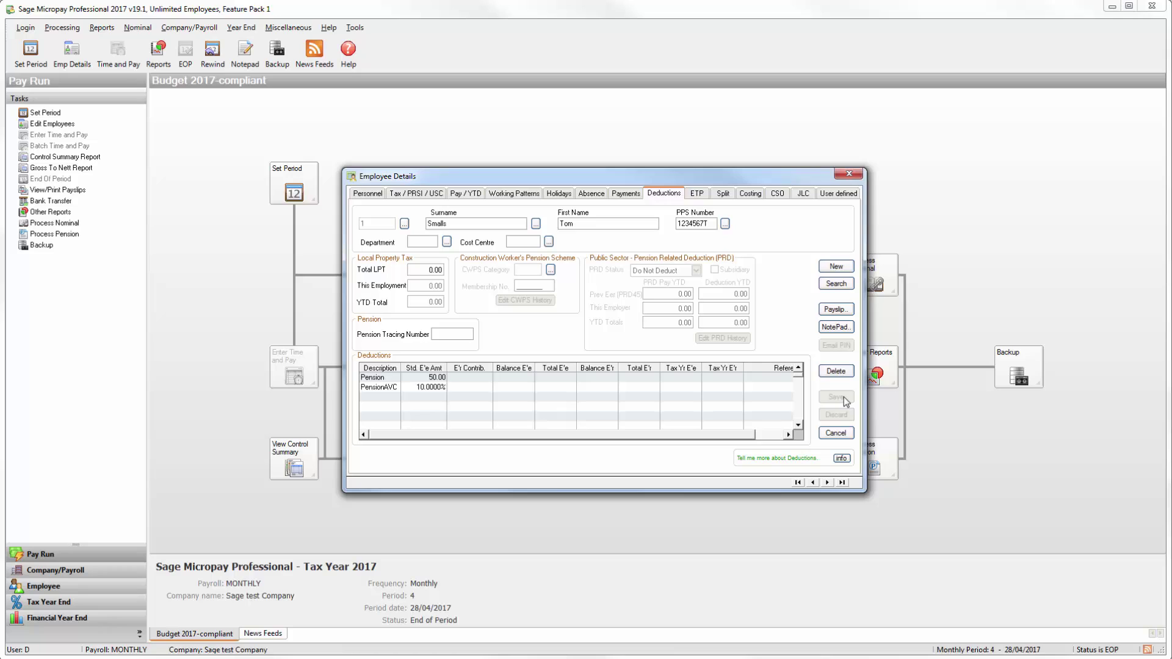
{"action": "left_click", "coordinate": [836, 433]}
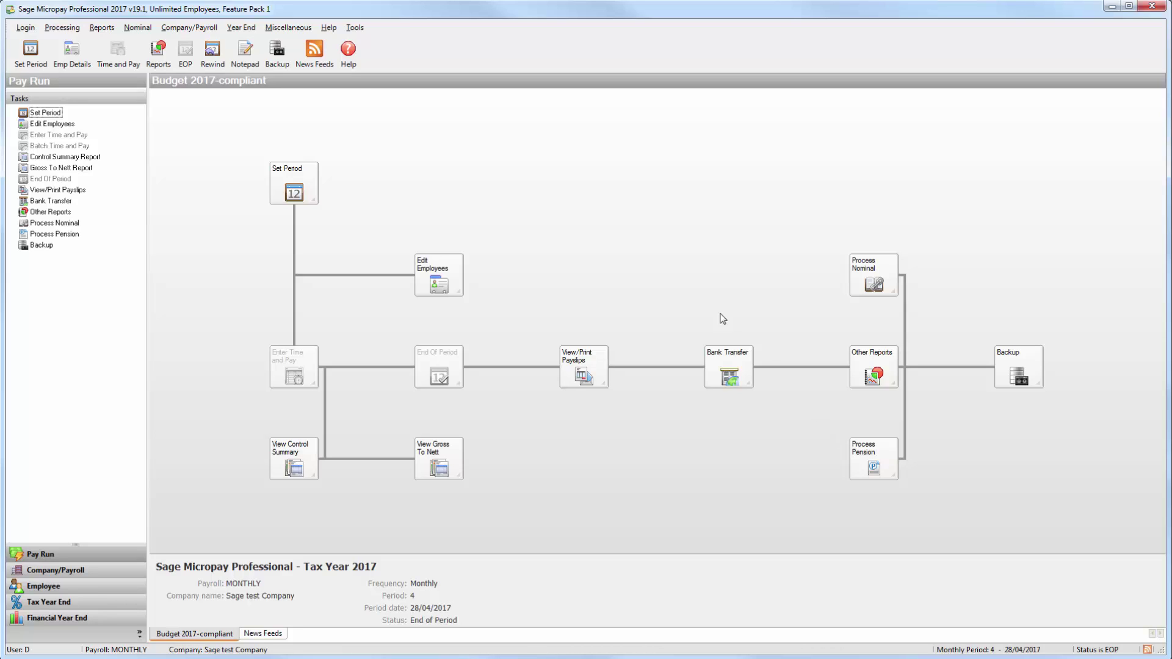
Mark the Basic payment as included in the pension calculation
{"action": "left_click", "coordinate": [196, 27]}
{"action": "left_click", "coordinate": [197, 62]}
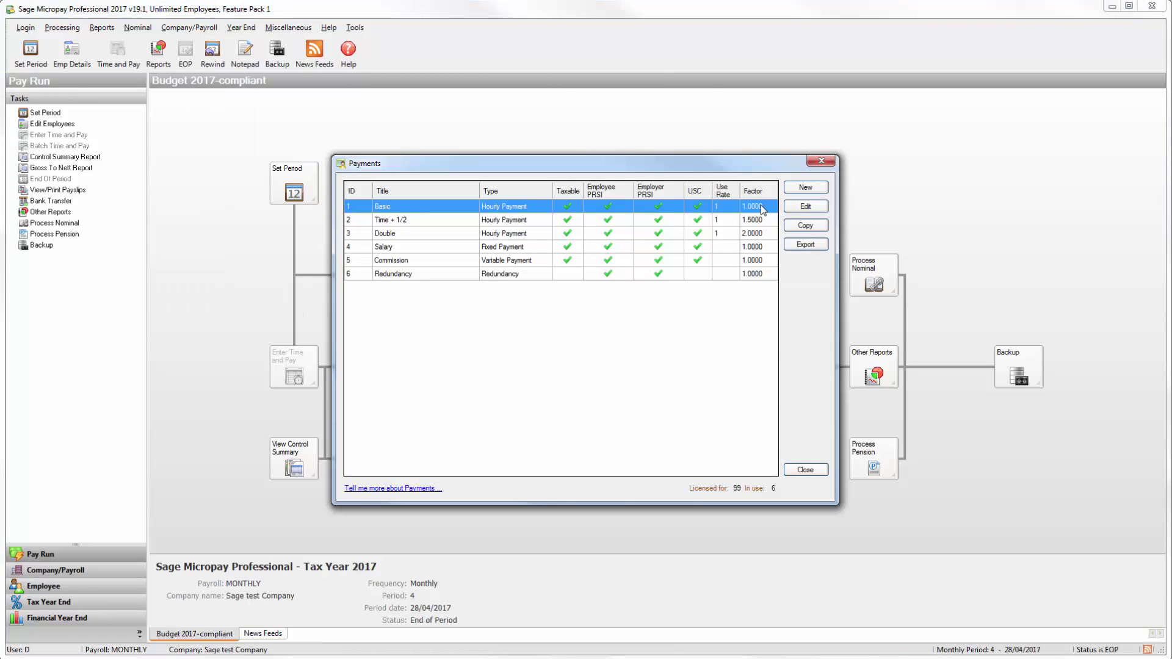
{"action": "left_click", "coordinate": [806, 207]}
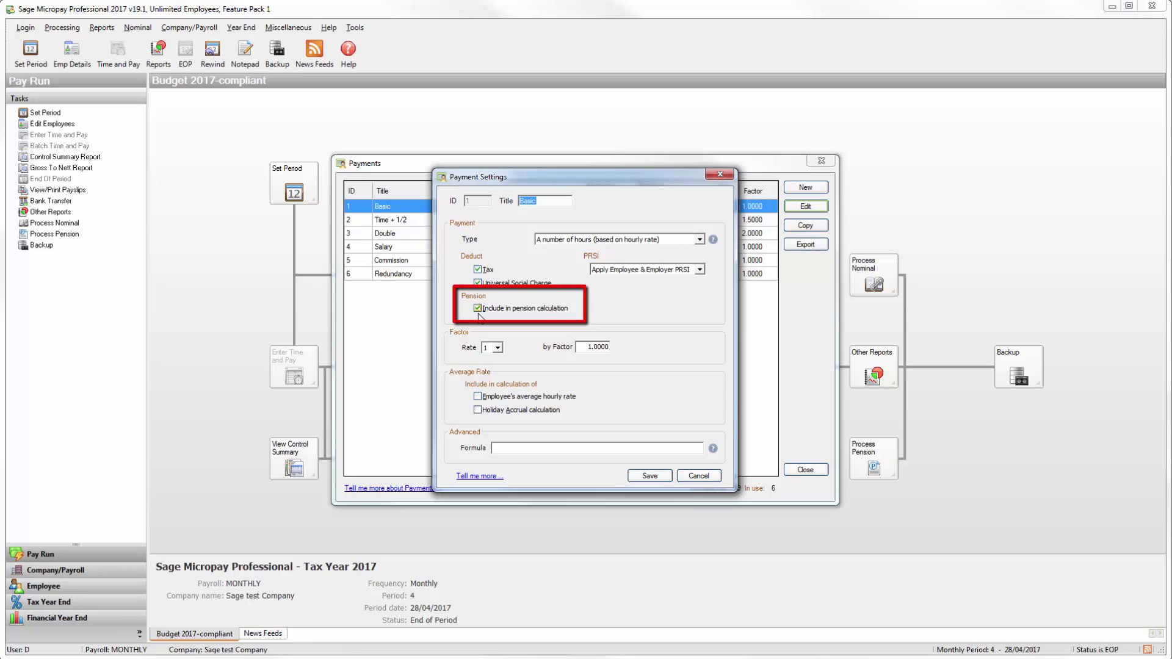
{"action": "left_click", "coordinate": [651, 476]}
Include the Time + 1/2 payment in the pension calculation as well
{"action": "left_click", "coordinate": [539, 222]}
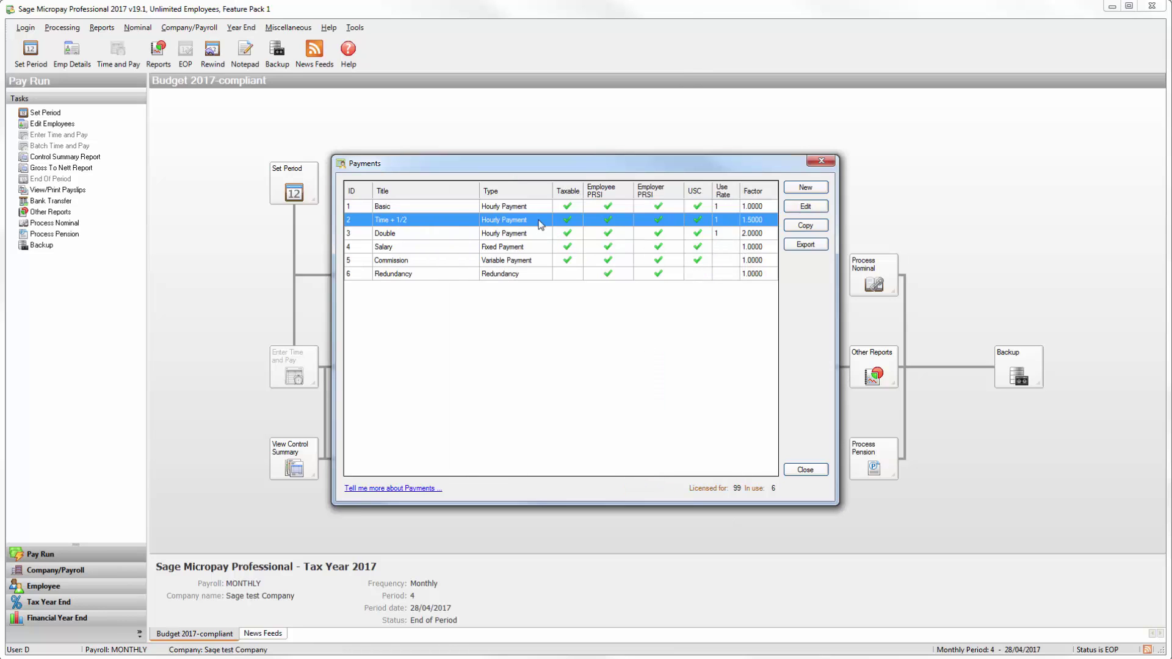
{"action": "left_click", "coordinate": [805, 207]}
{"action": "left_click", "coordinate": [479, 309]}
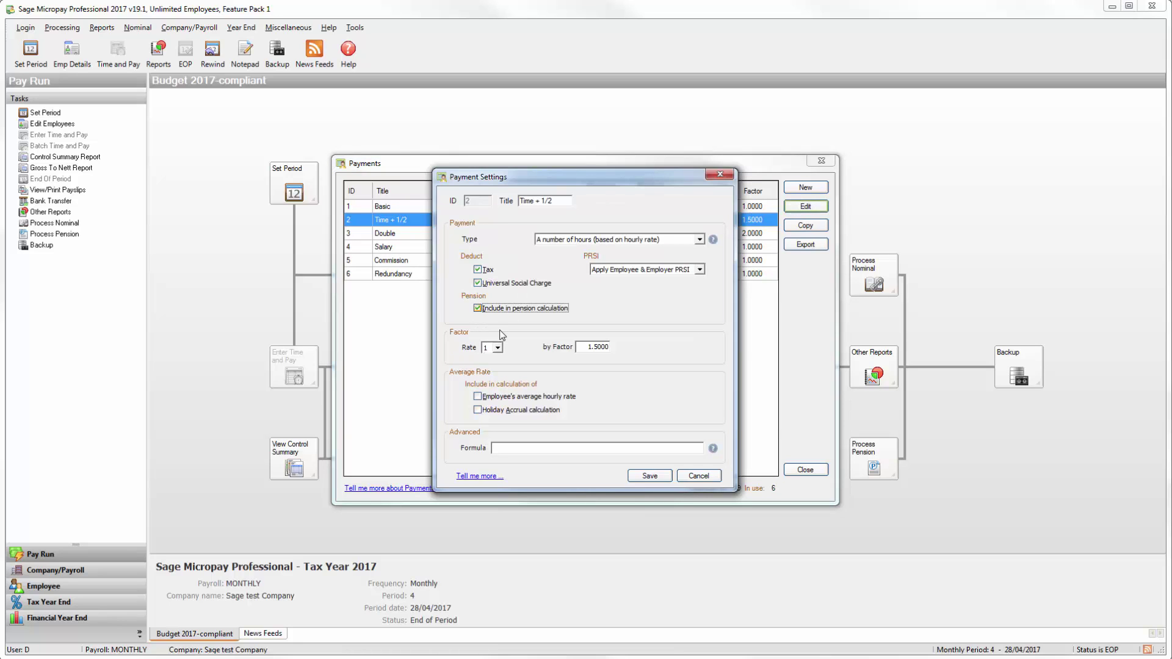
{"action": "left_click", "coordinate": [650, 477]}
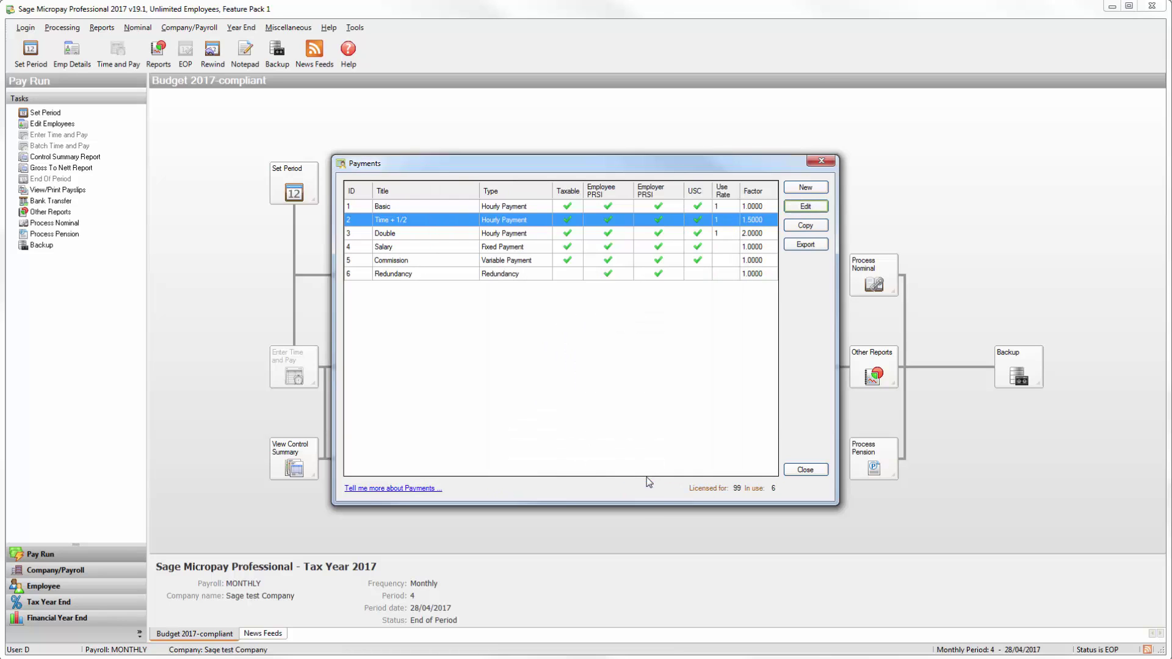
{"action": "left_click", "coordinate": [806, 471]}
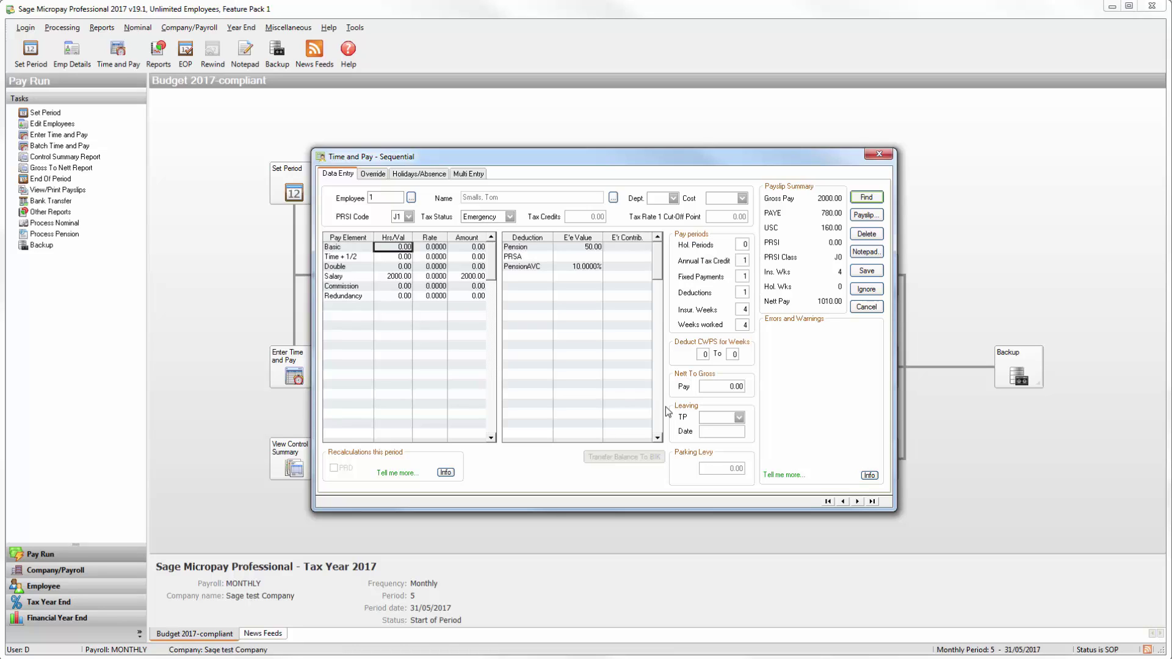
Check the Pension and PensionAVC deductions, preview the payslip, and save period 5's pay
{"action": "left_click", "coordinate": [585, 247]}
{"action": "left_click", "coordinate": [579, 265]}
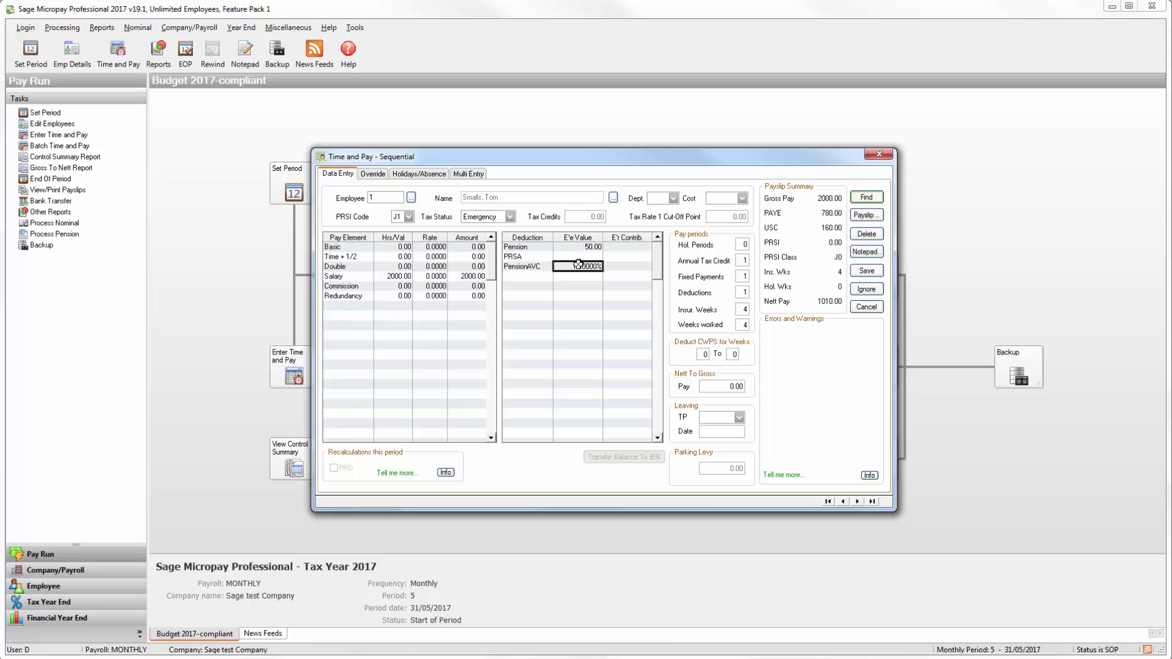
{"action": "left_click", "coordinate": [867, 215]}
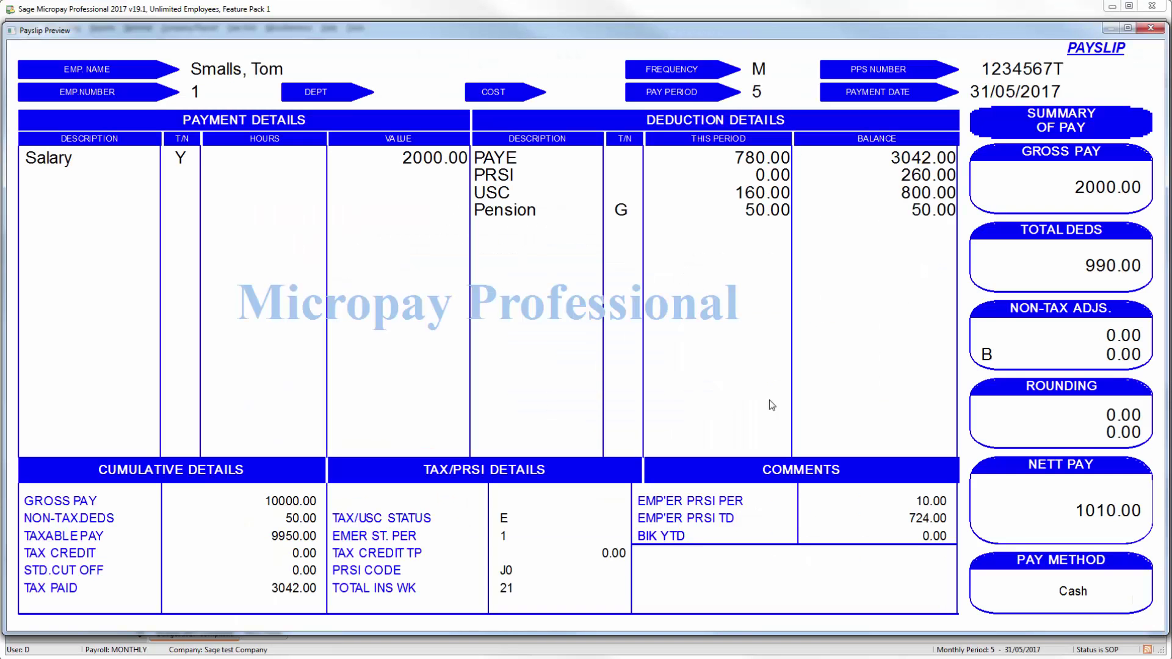
{"action": "key", "text": "Escape"}
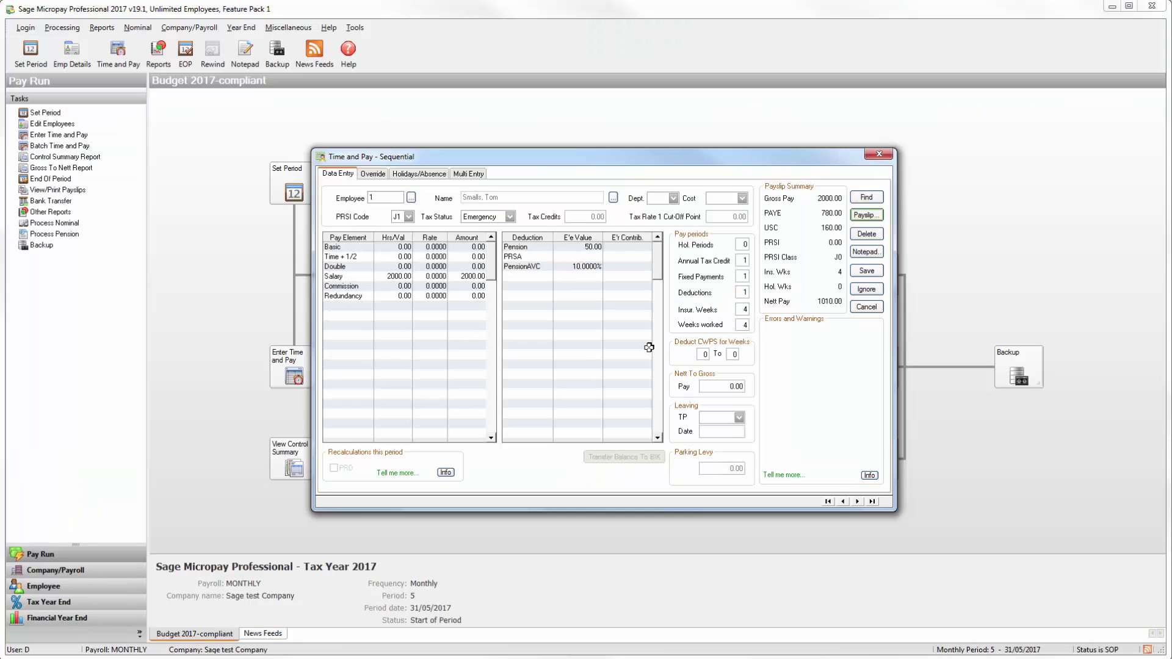
{"action": "left_click", "coordinate": [873, 278]}
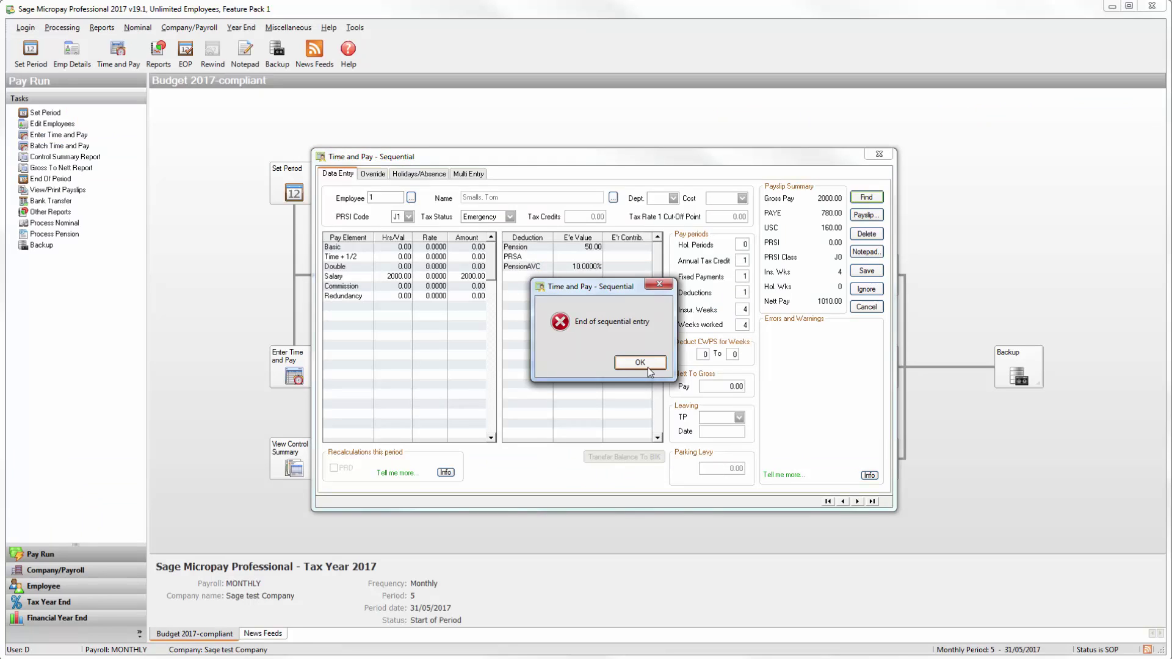
{"action": "left_click", "coordinate": [641, 365]}
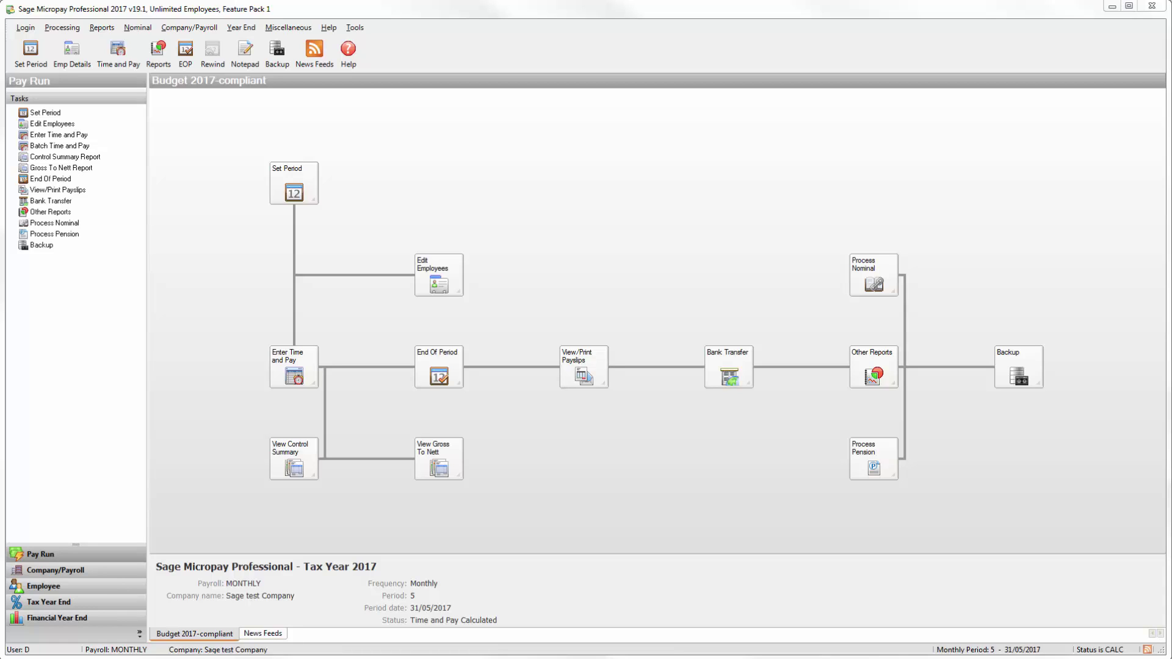
Post period 5's calculation results at End Of Period and bring up Process Pension
{"action": "left_click", "coordinate": [450, 384]}
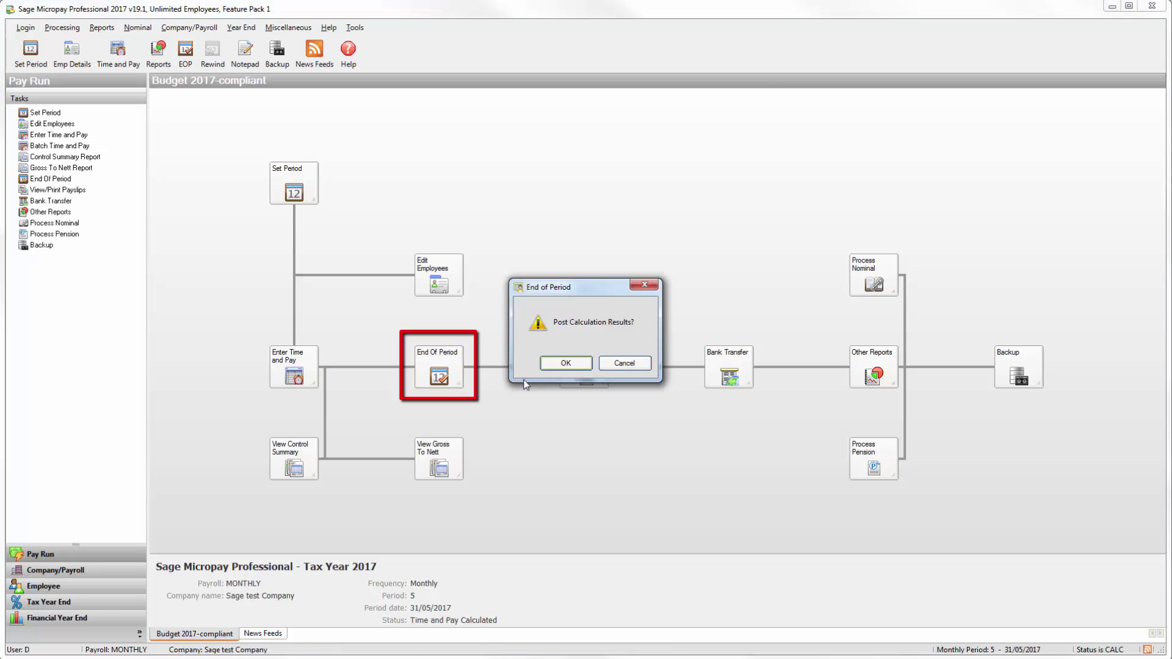
{"action": "left_click", "coordinate": [561, 365]}
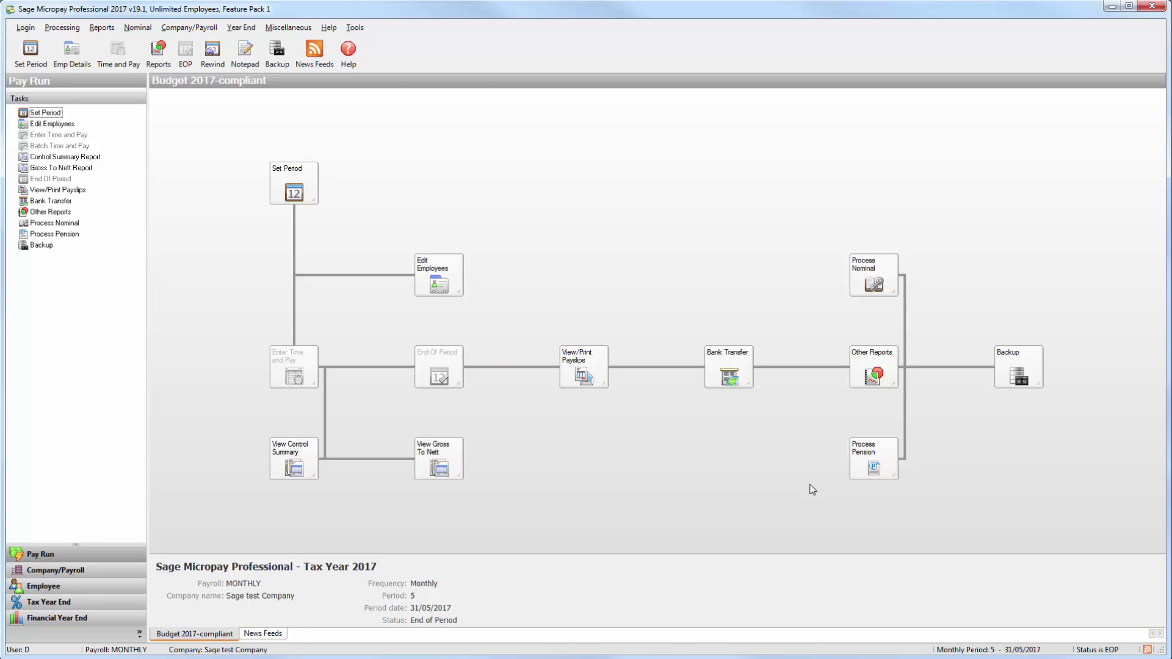
{"action": "left_click", "coordinate": [880, 466]}
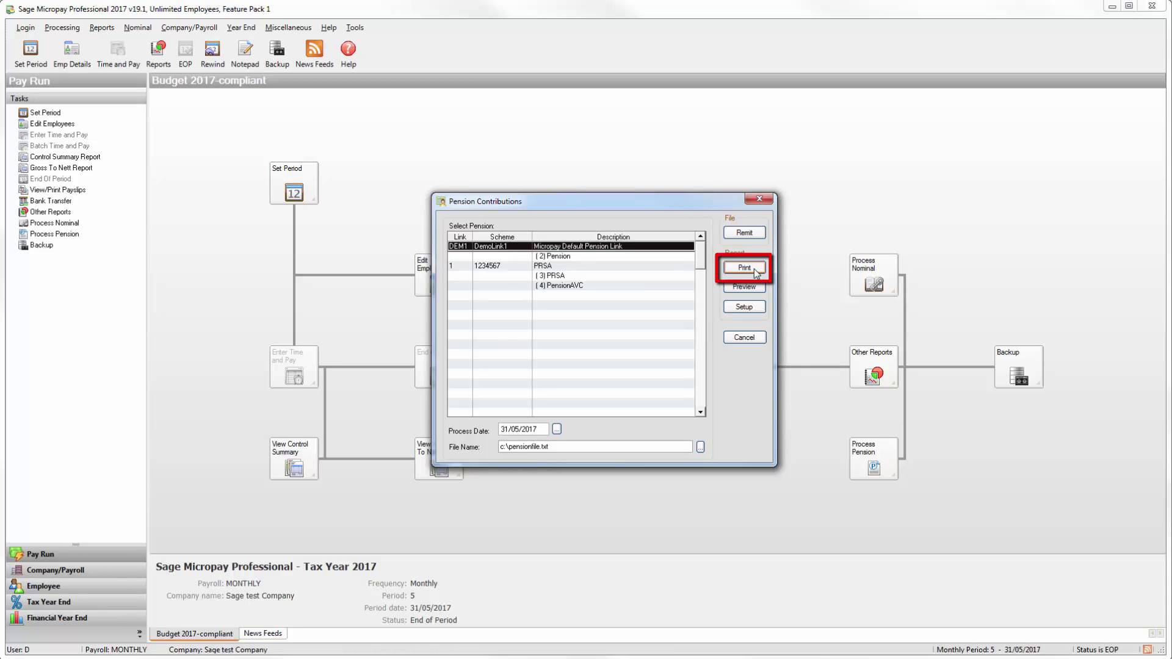
Print the pension contributions report and remit the DemoLink1 file to c:\pensionfile.txt
{"action": "left_click", "coordinate": [756, 269]}
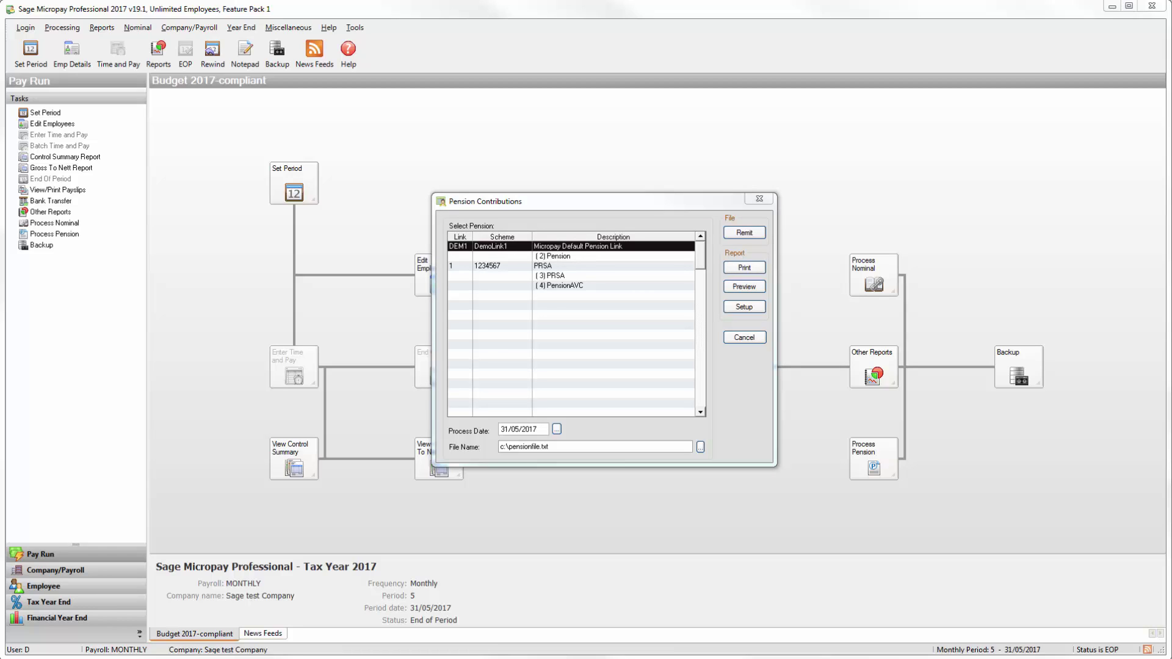
{"action": "left_click", "coordinate": [640, 439]}
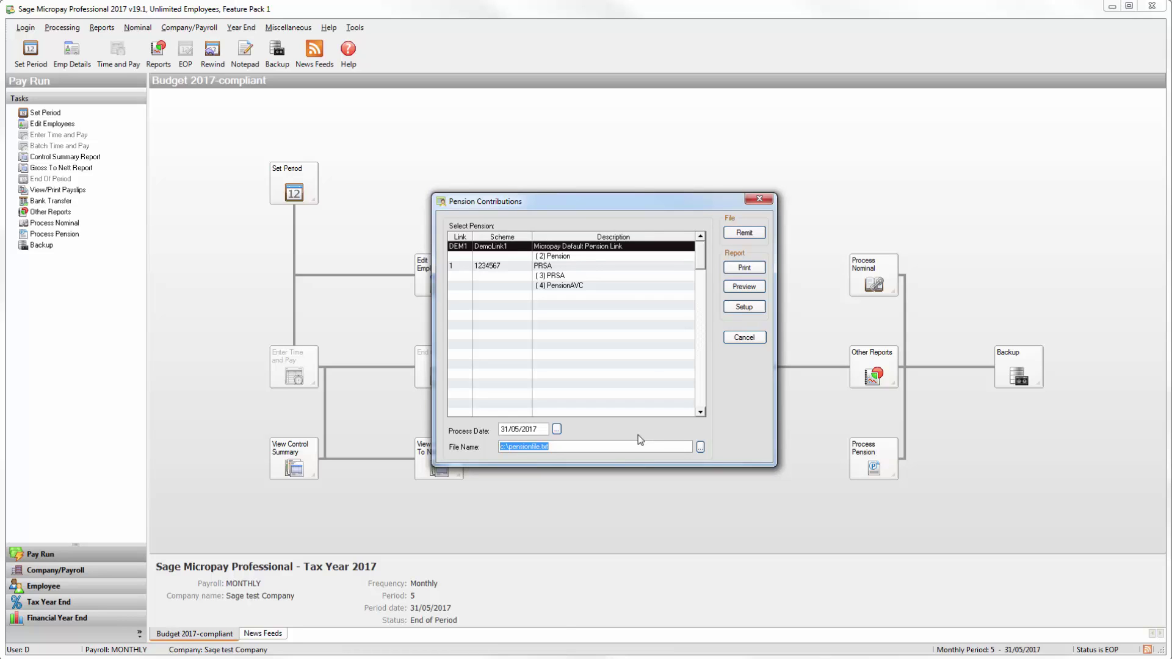
{"action": "left_click", "coordinate": [540, 267]}
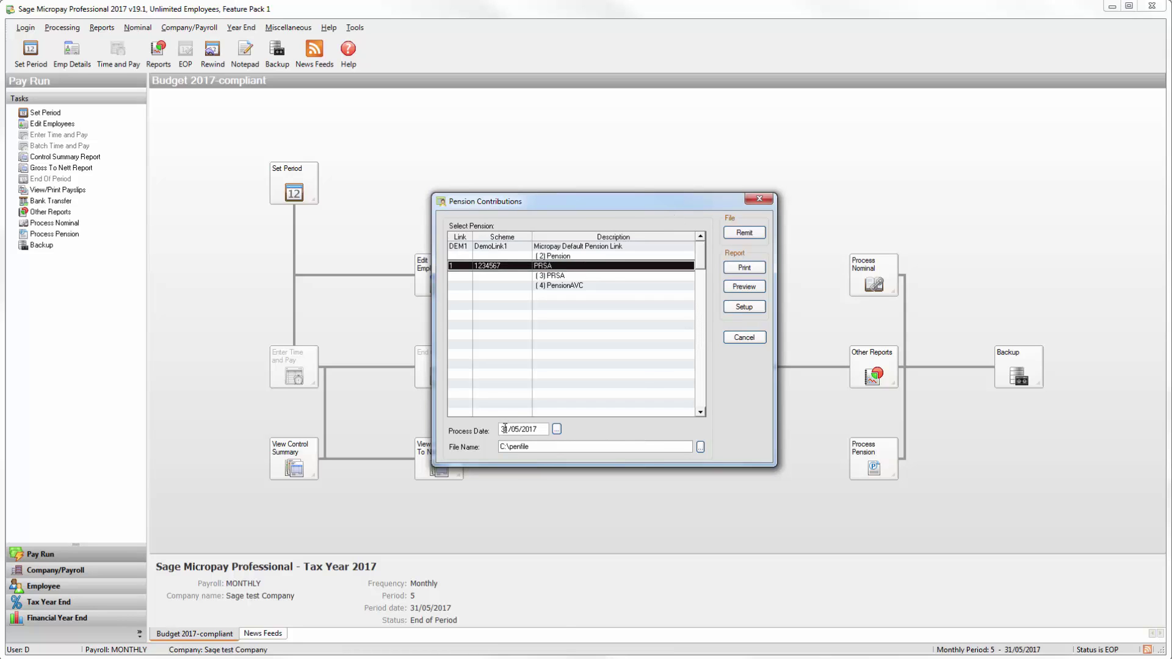
{"action": "left_click", "coordinate": [533, 448]}
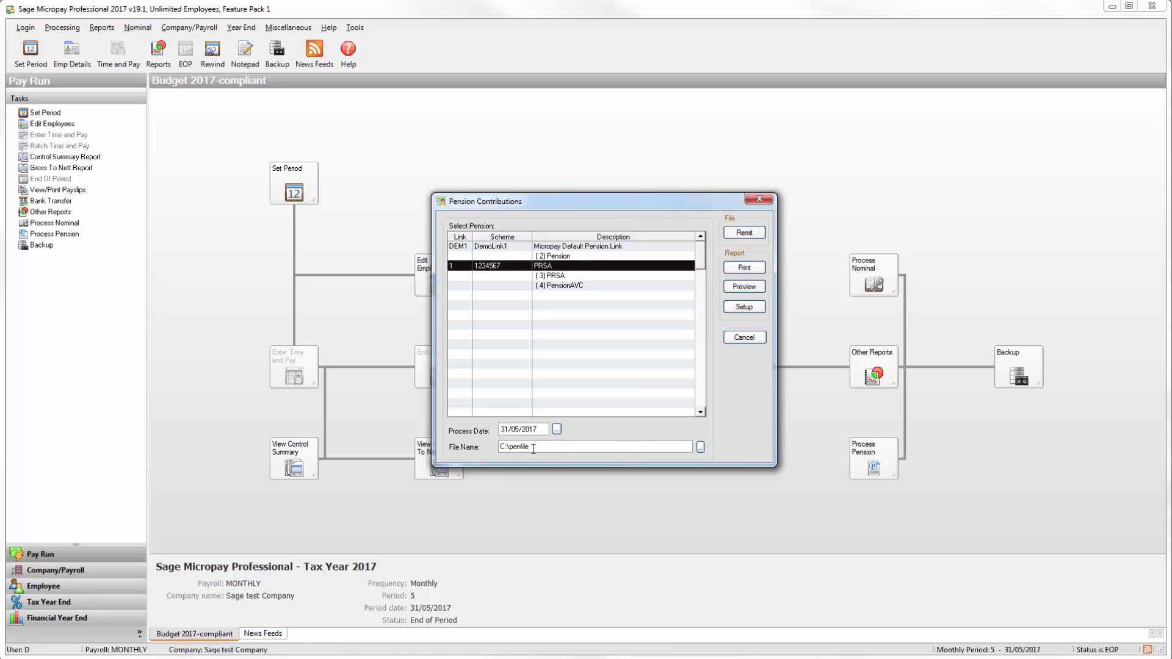
{"action": "left_click", "coordinate": [571, 247]}
{"action": "left_click", "coordinate": [744, 233]}
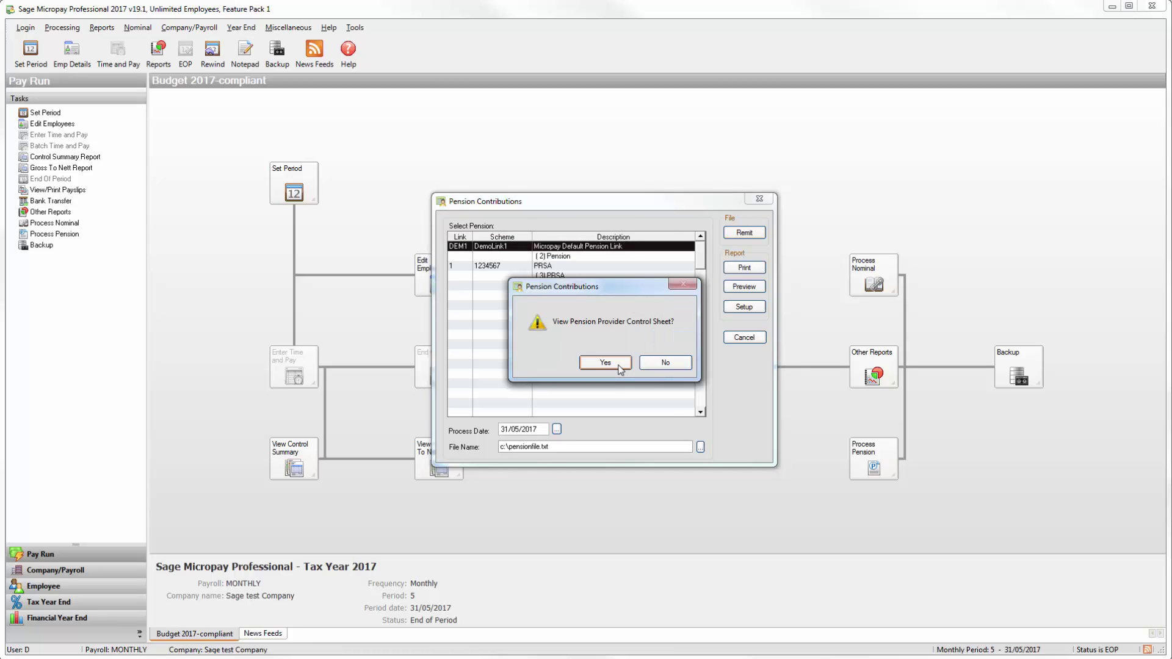
Review the Pension Provider Control Sheet showing 50.00 total contributions, then confirm the job completed
{"action": "left_click", "coordinate": [620, 370]}
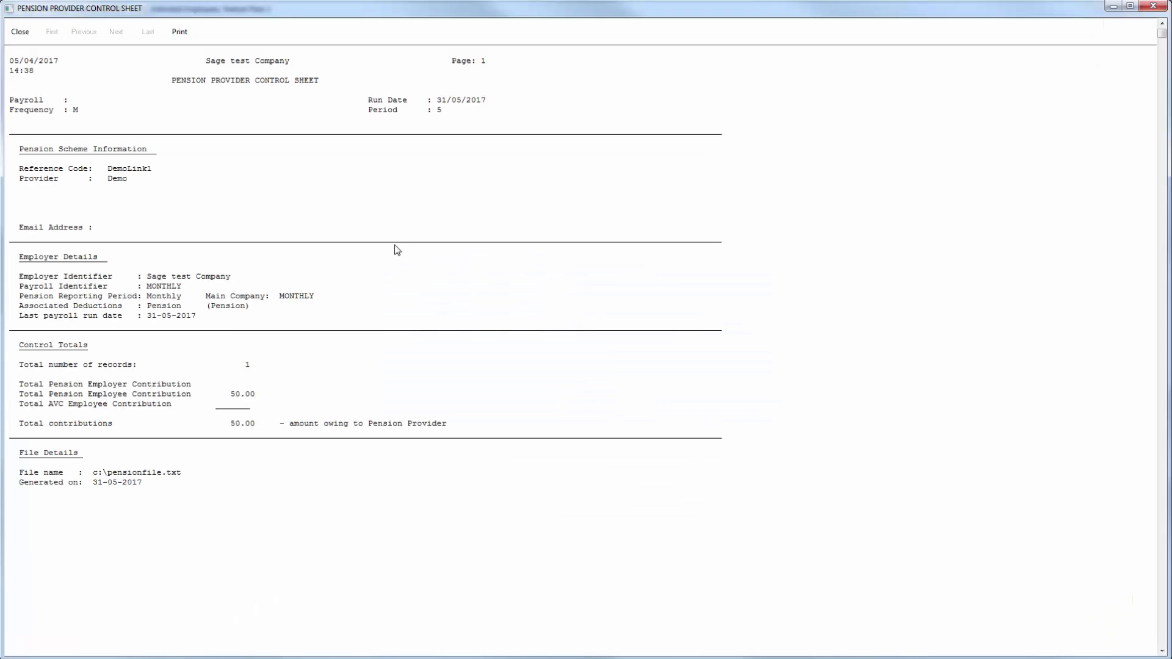
{"action": "left_click", "coordinate": [19, 32]}
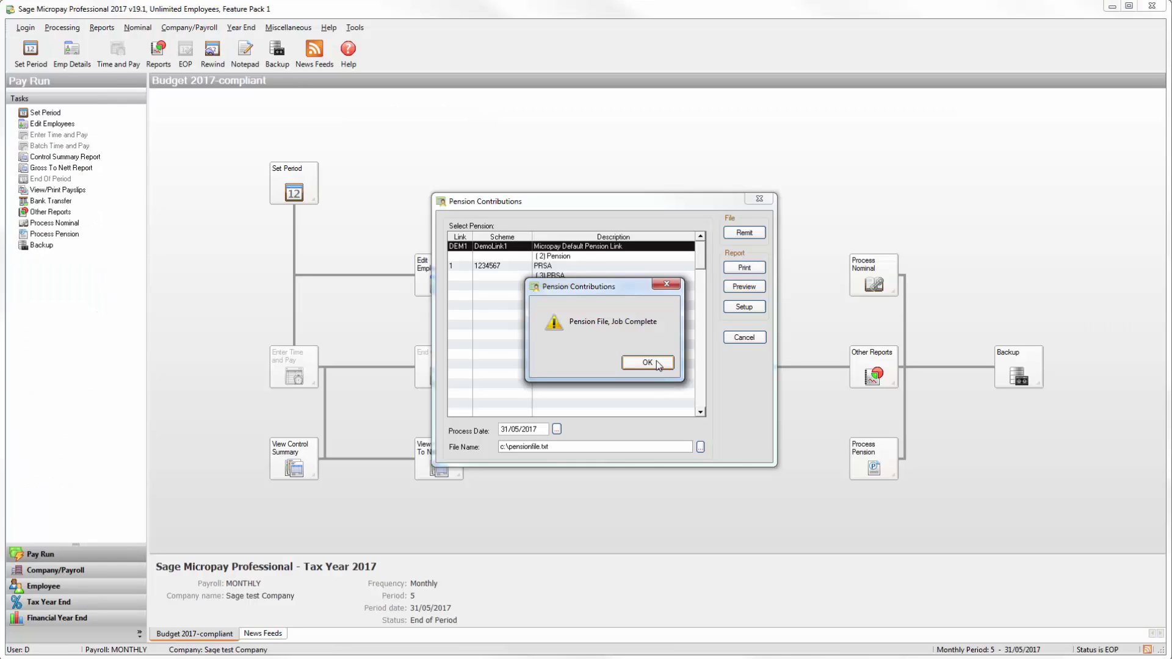
{"action": "left_click", "coordinate": [647, 362]}
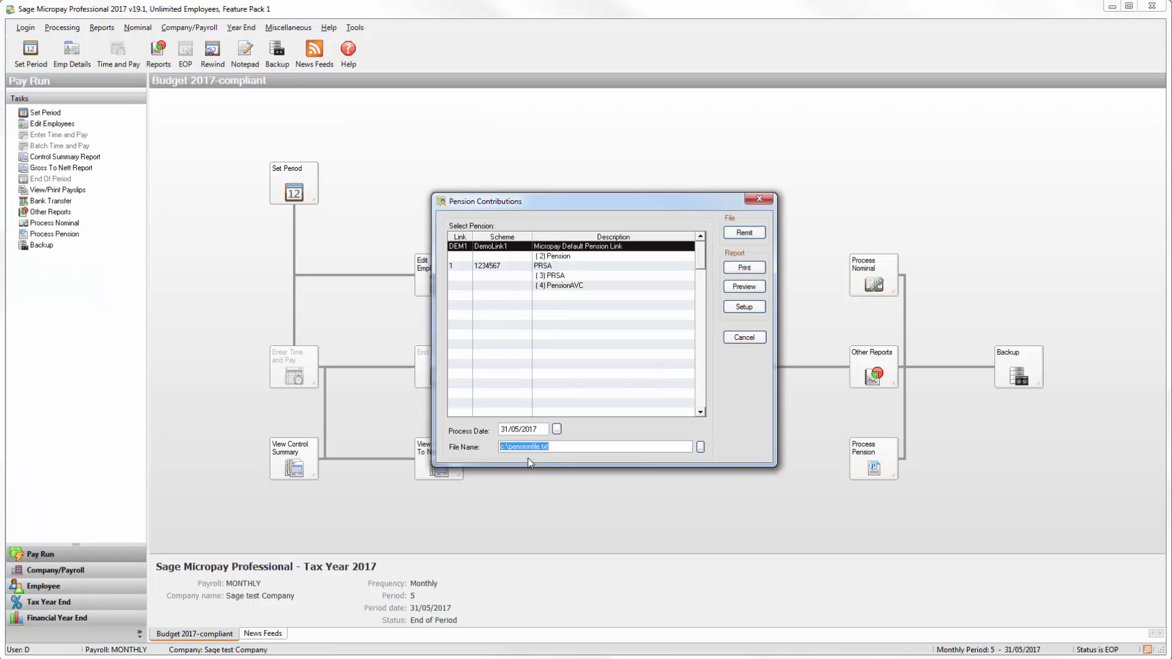